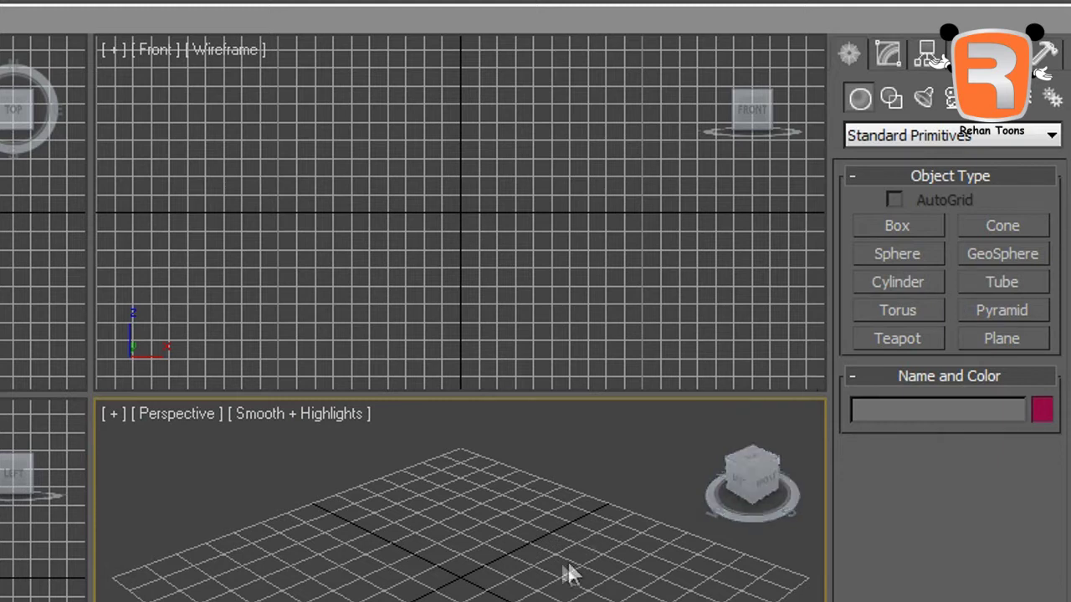
# Step: Look through the kinds of objects that can be created: shapes, lights, cameras and geometry
pyautogui.moveTo(564, 564); pyautogui.dragTo(565, 500, button='middle')
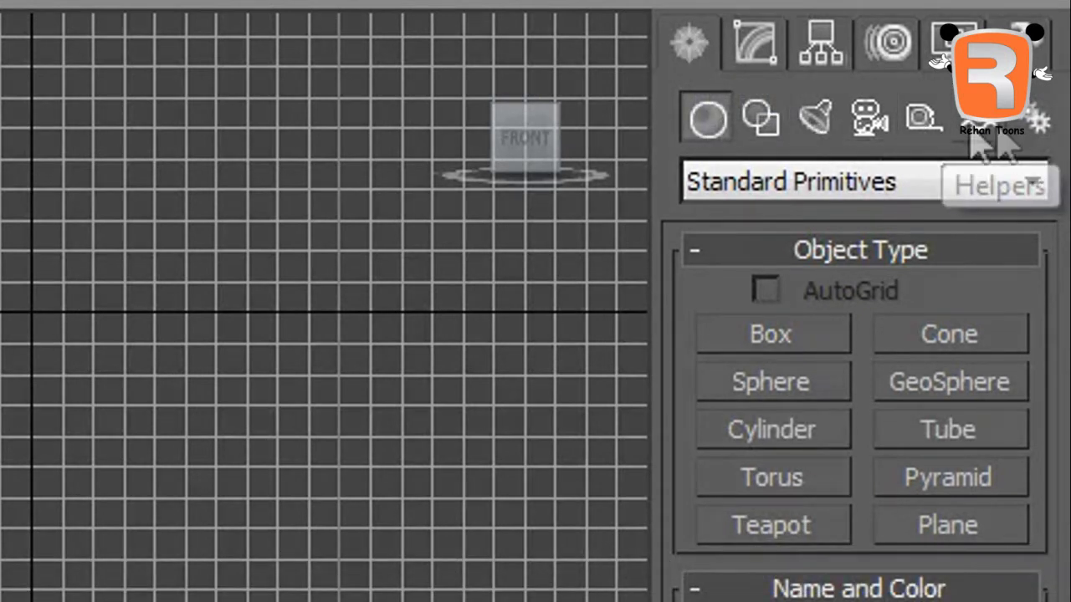
pyautogui.click(758, 121)
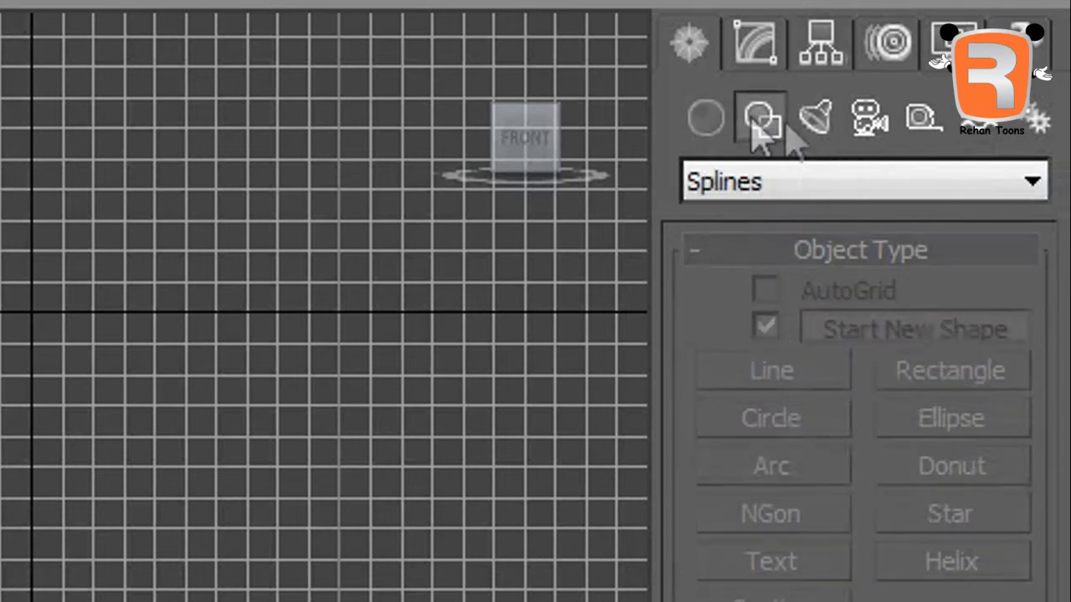
pyautogui.click(816, 119)
pyautogui.click(870, 120)
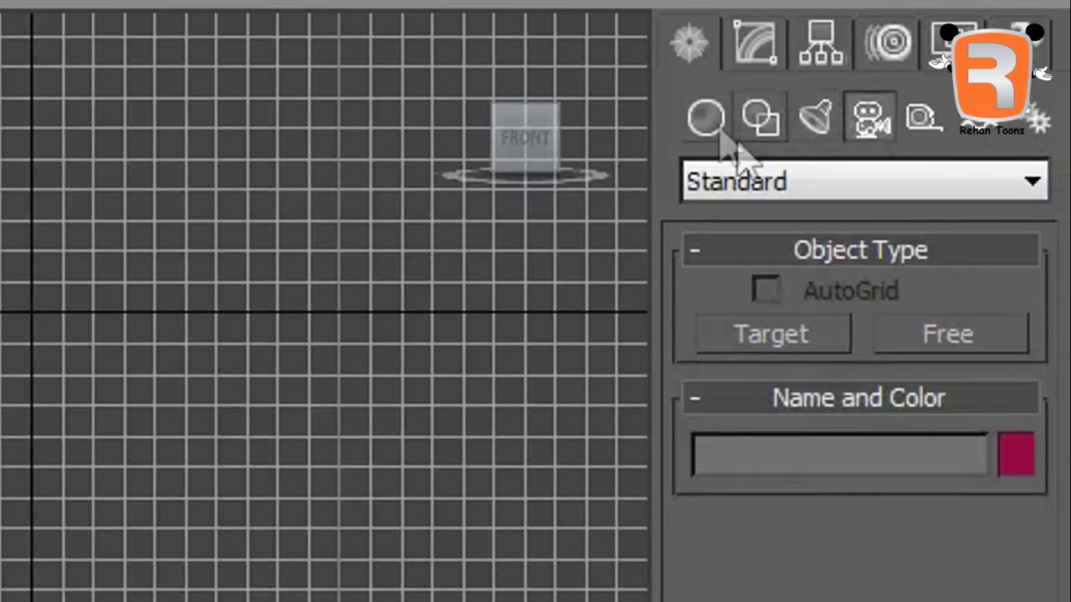
pyautogui.click(707, 119)
pyautogui.click(758, 121)
pyautogui.click(816, 120)
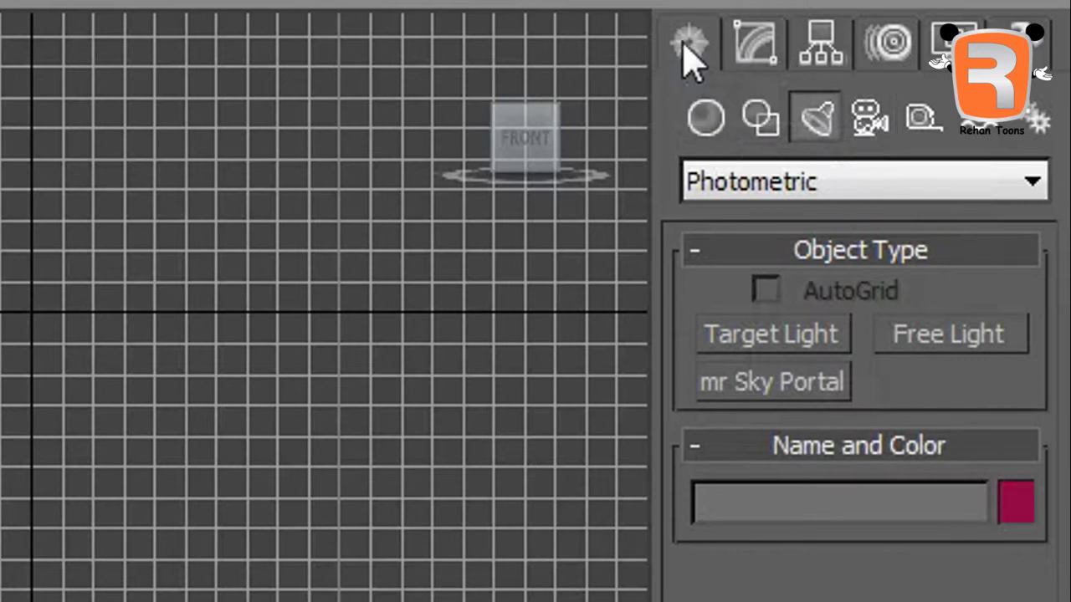
# Step: Look over the Modify, Hierarchy, Motion, Display and Utilities commands, and return to the object creation commands
pyautogui.click(759, 56)
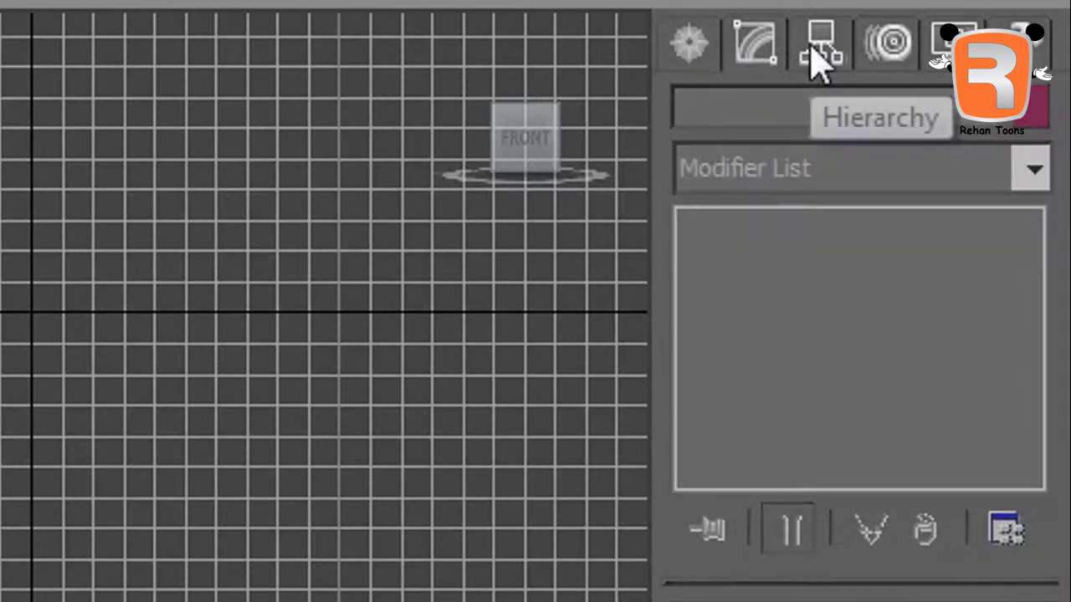
pyautogui.click(819, 52)
pyautogui.click(876, 59)
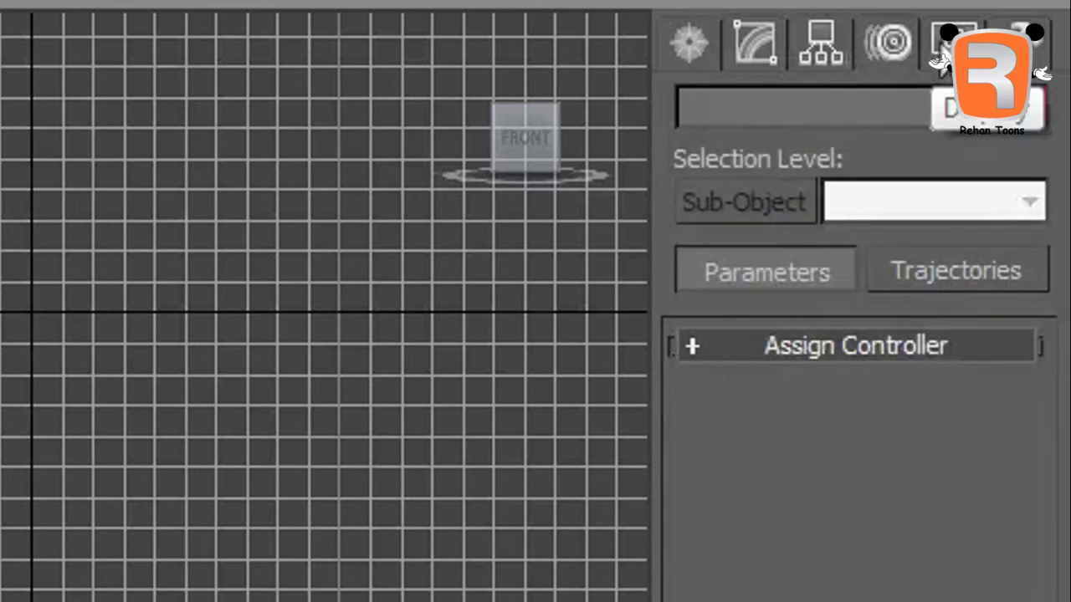
pyautogui.click(953, 46)
pyautogui.click(1019, 44)
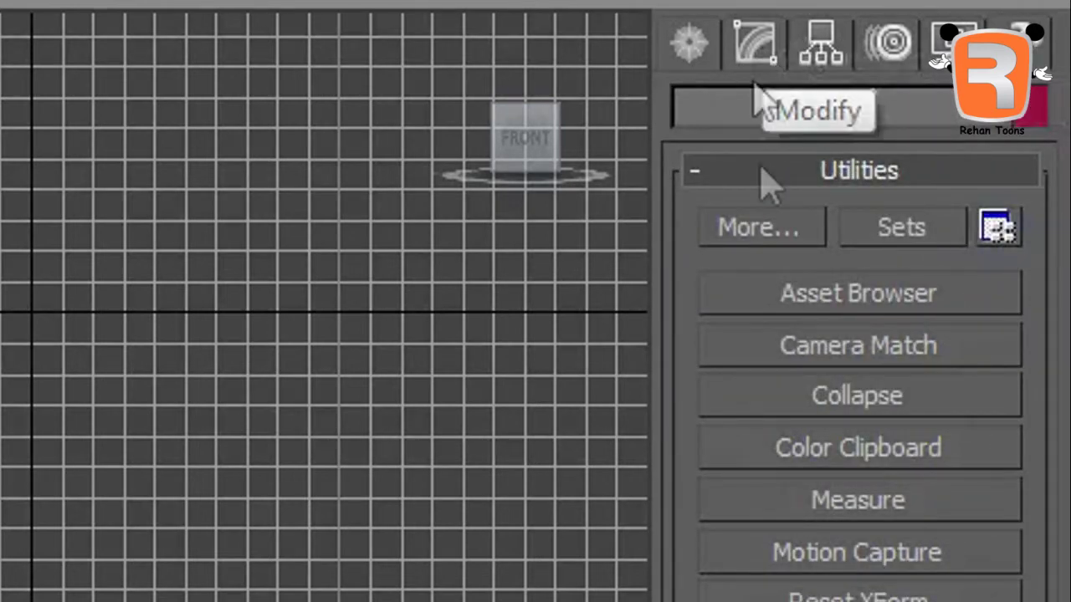
pyautogui.click(696, 57)
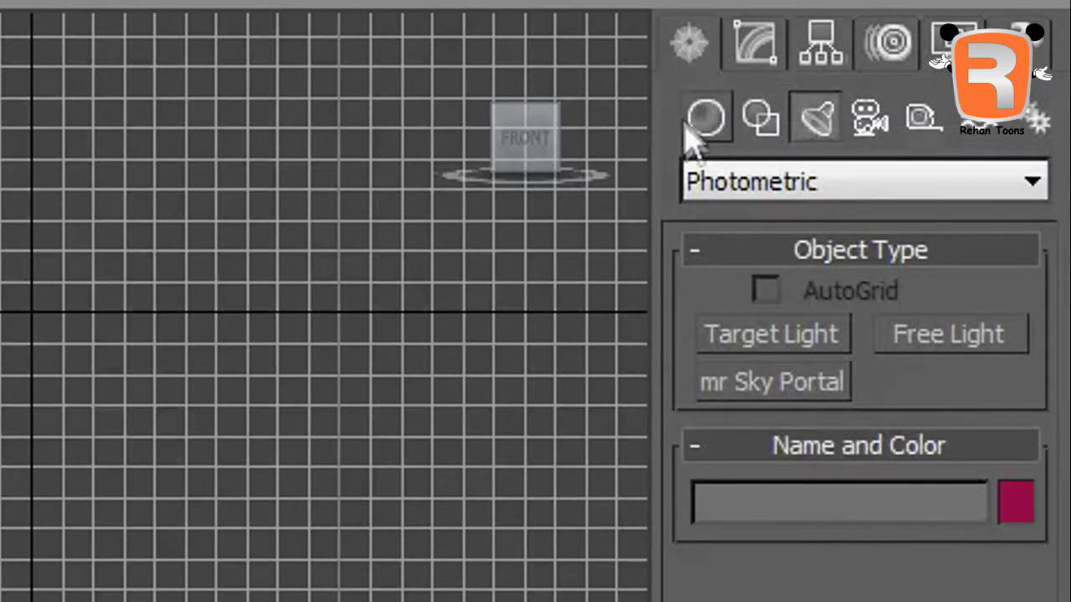
# Step: Review the geometry, shapes, lights, cameras, helpers and systems creation categories, ending on the geometry primitives
pyautogui.click(701, 132)
pyautogui.click(761, 133)
pyautogui.click(812, 117)
pyautogui.click(868, 124)
pyautogui.click(922, 121)
pyautogui.click(1037, 119)
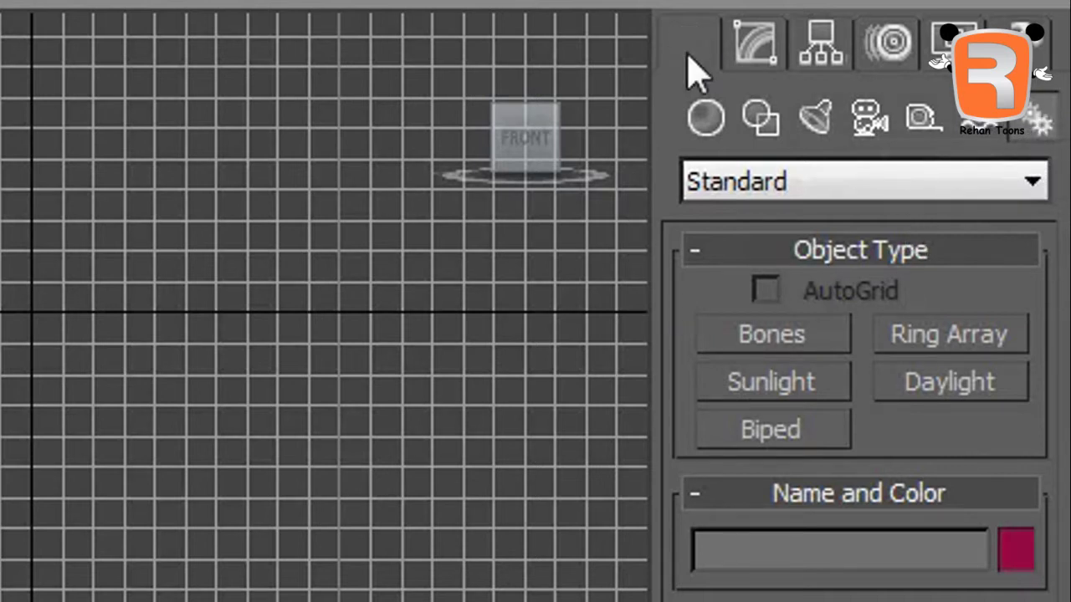
pyautogui.click(706, 119)
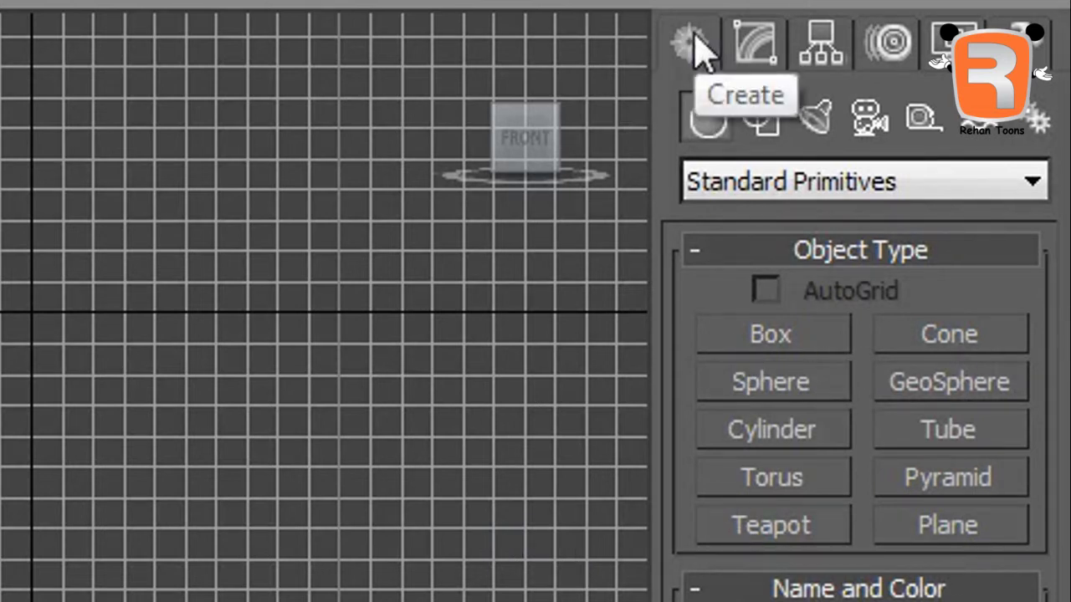
pyautogui.click(702, 122)
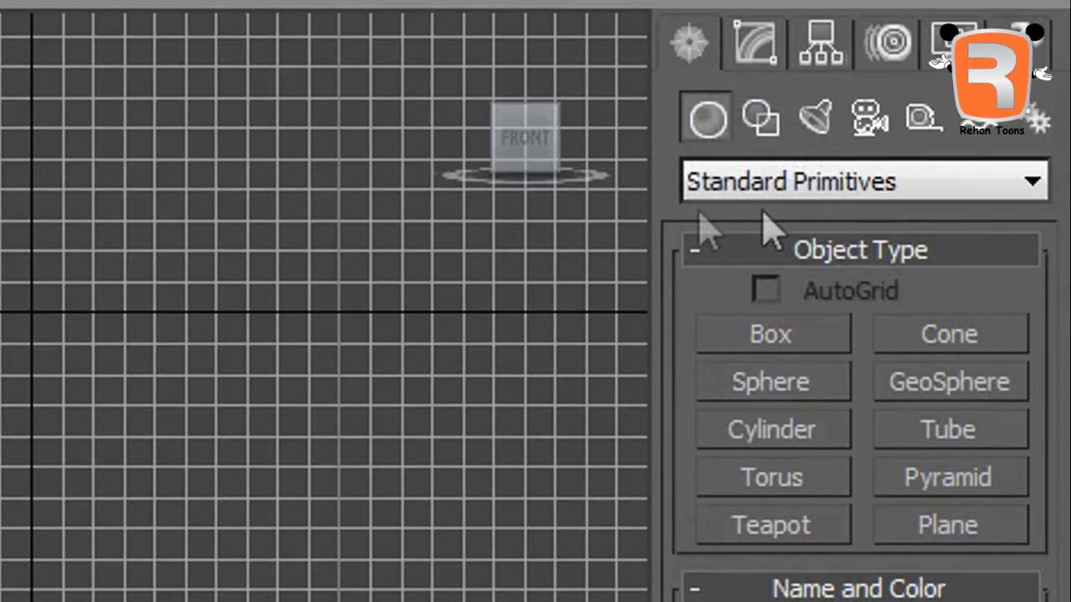
# Step: Examine the Extended Primitives, Compound Objects, Particle Systems and Patch Grids geometry categories, and return to Standard Primitives
pyautogui.click(1032, 185)
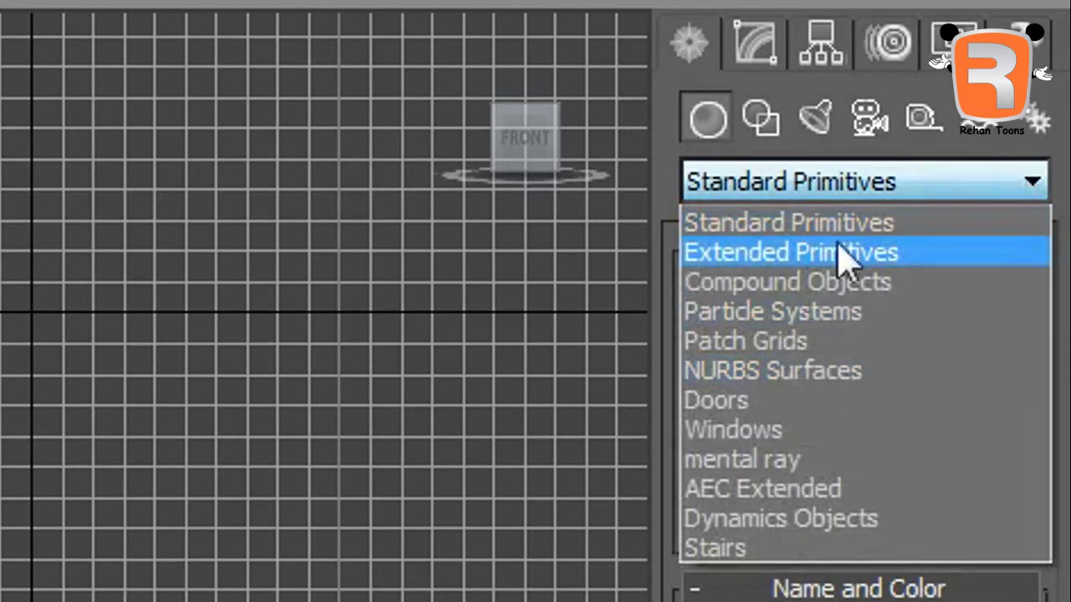
pyautogui.click(839, 251)
pyautogui.click(766, 191)
pyautogui.click(752, 250)
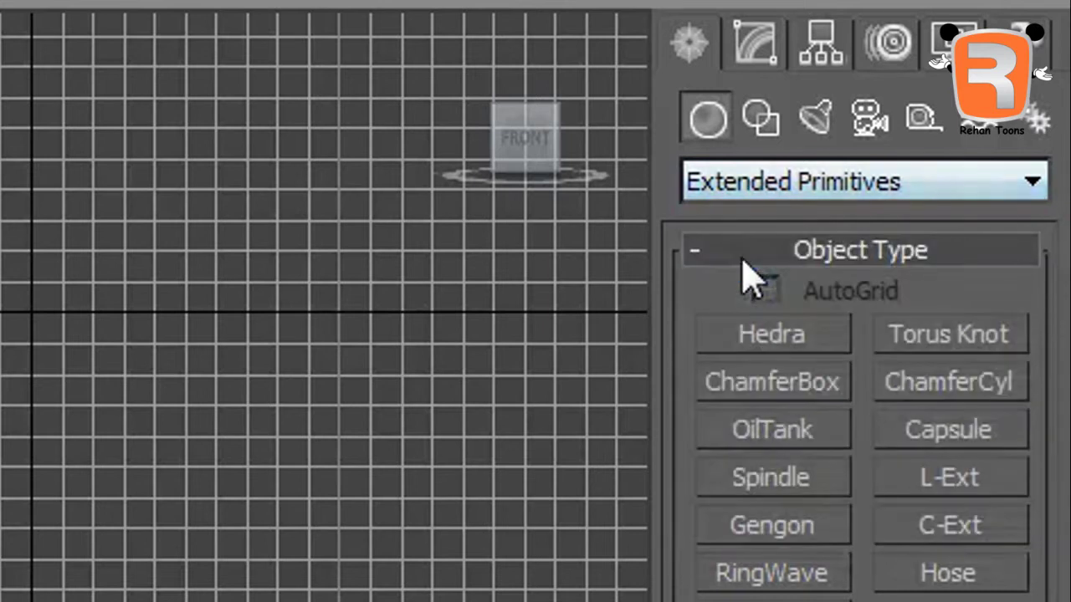
pyautogui.click(731, 199)
pyautogui.click(708, 282)
pyautogui.click(770, 194)
pyautogui.click(739, 326)
pyautogui.click(708, 197)
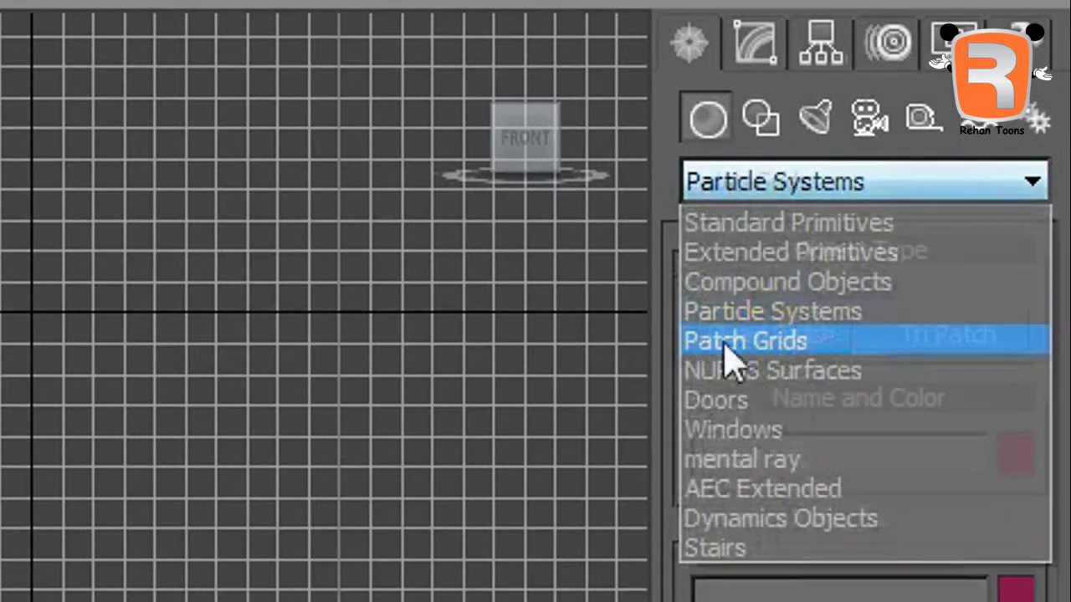
pyautogui.click(725, 344)
pyautogui.click(726, 194)
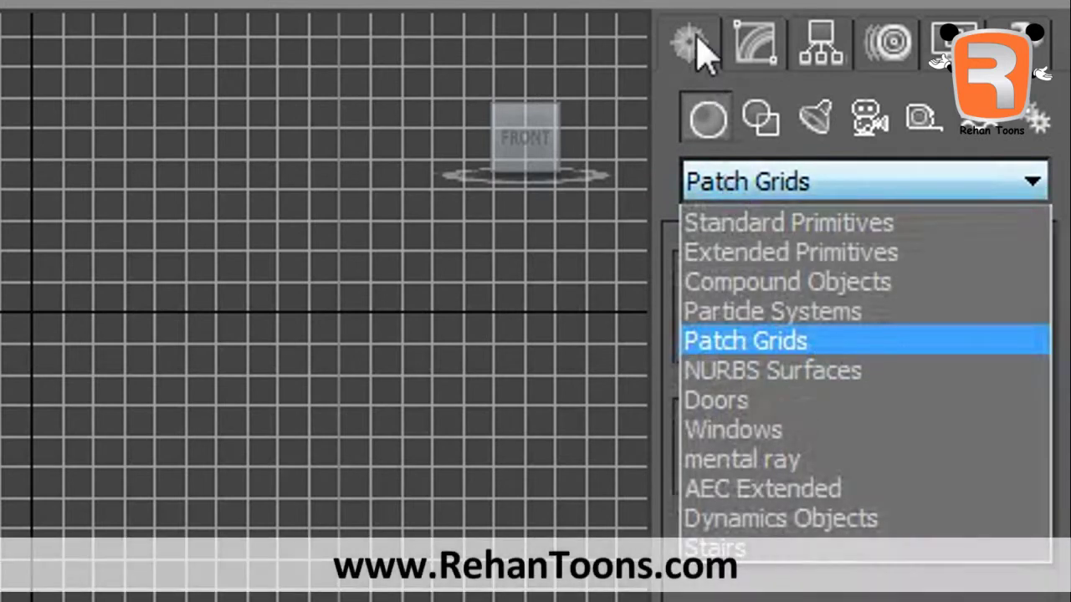
pyautogui.click(697, 40)
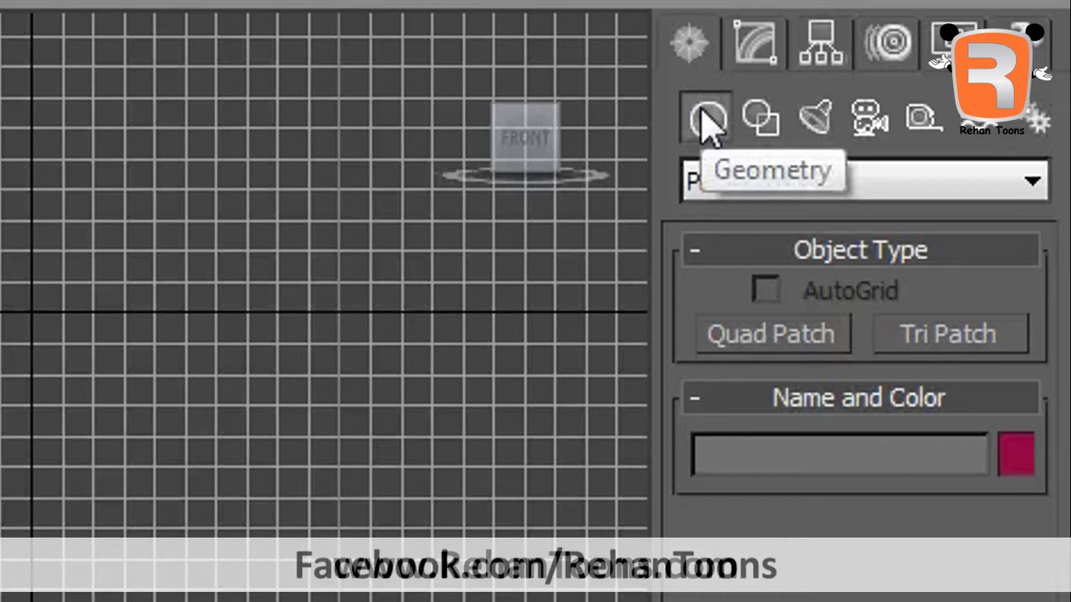
pyautogui.click(721, 176)
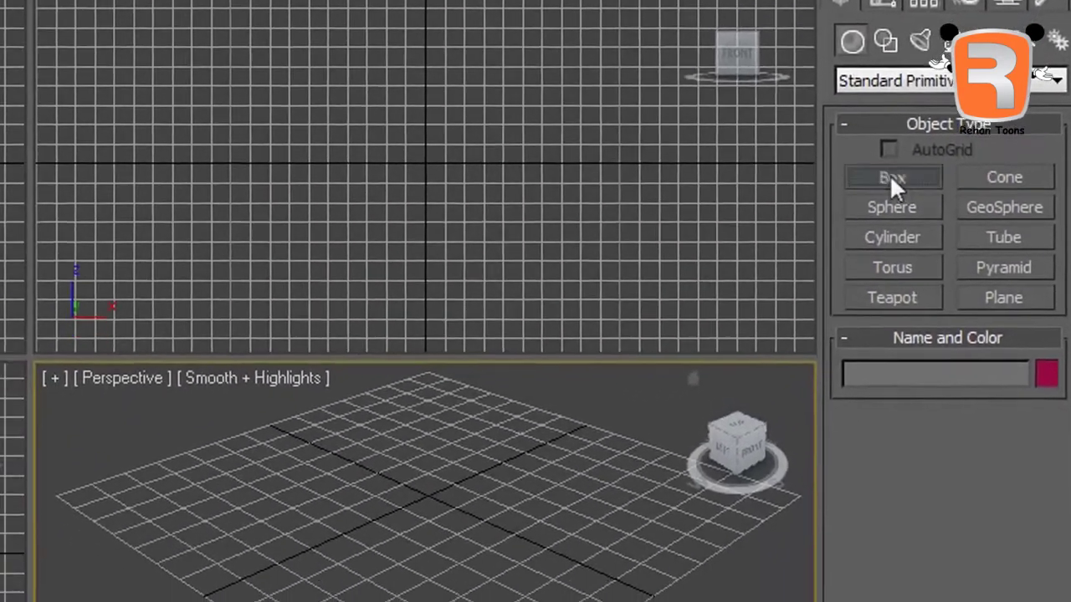
# Step: Create a box about 1.38 m long, 1.74 m wide and 1.23 m high on the perspective grid
pyautogui.click(891, 177)
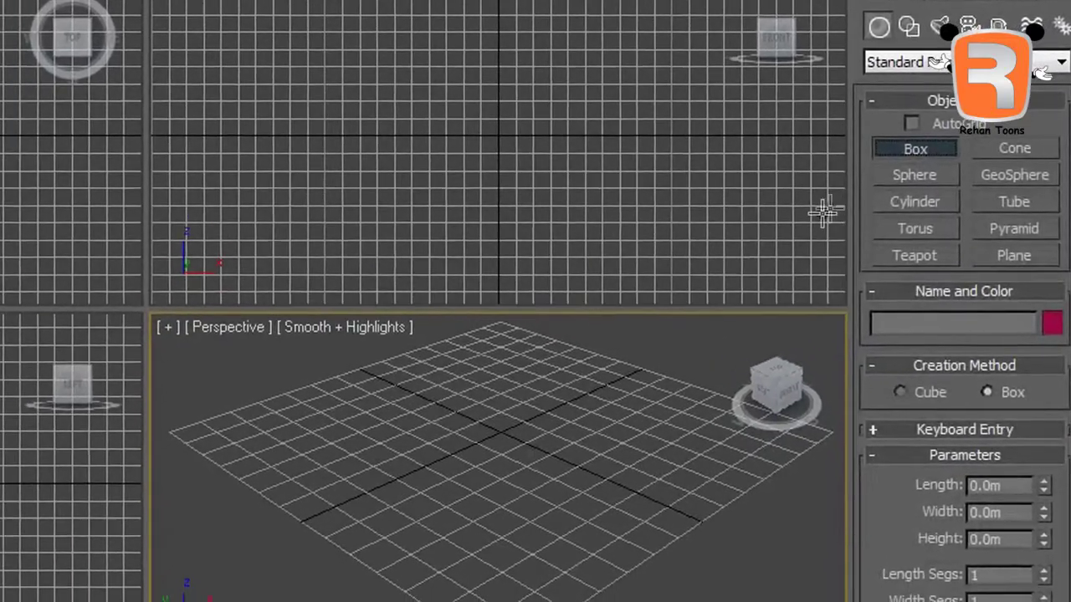
pyautogui.scroll(-1, 915, 485)
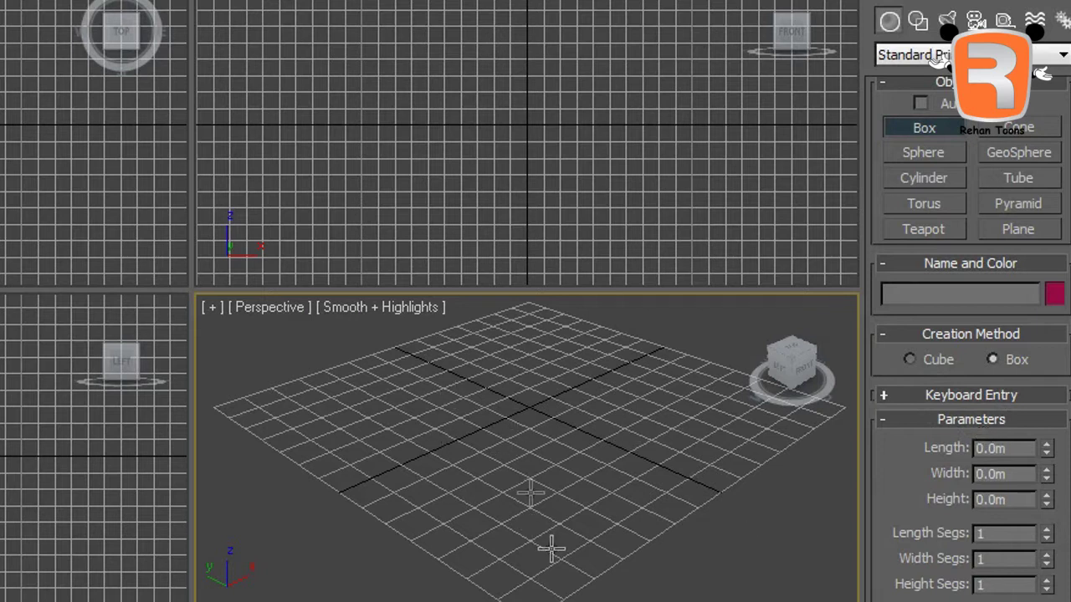
pyautogui.moveTo(678, 479); pyautogui.dragTo(497, 592)
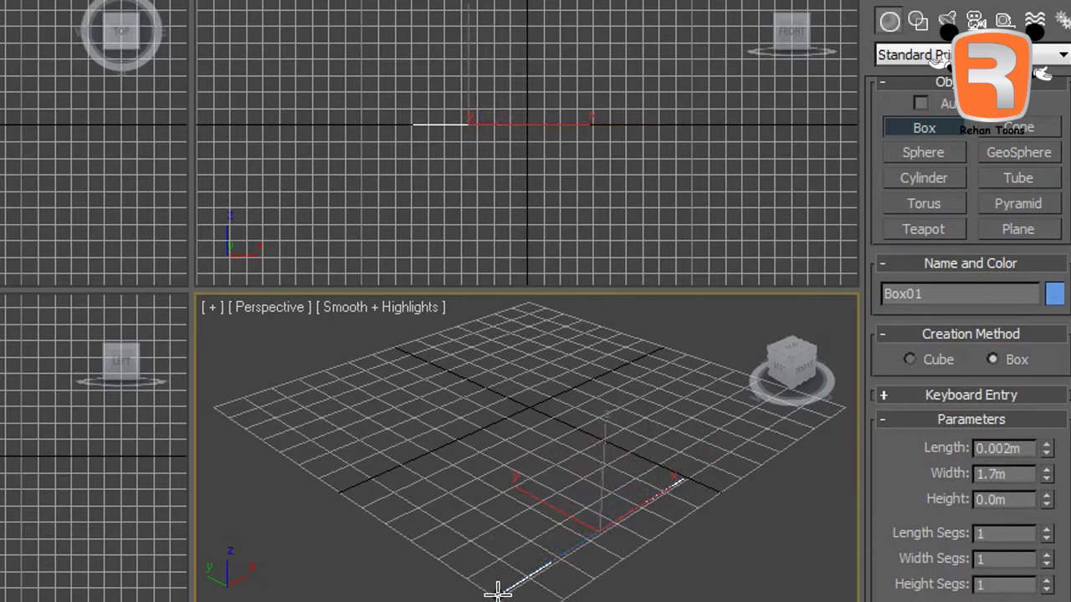
pyautogui.moveTo(497, 592); pyautogui.dragTo(348, 500)
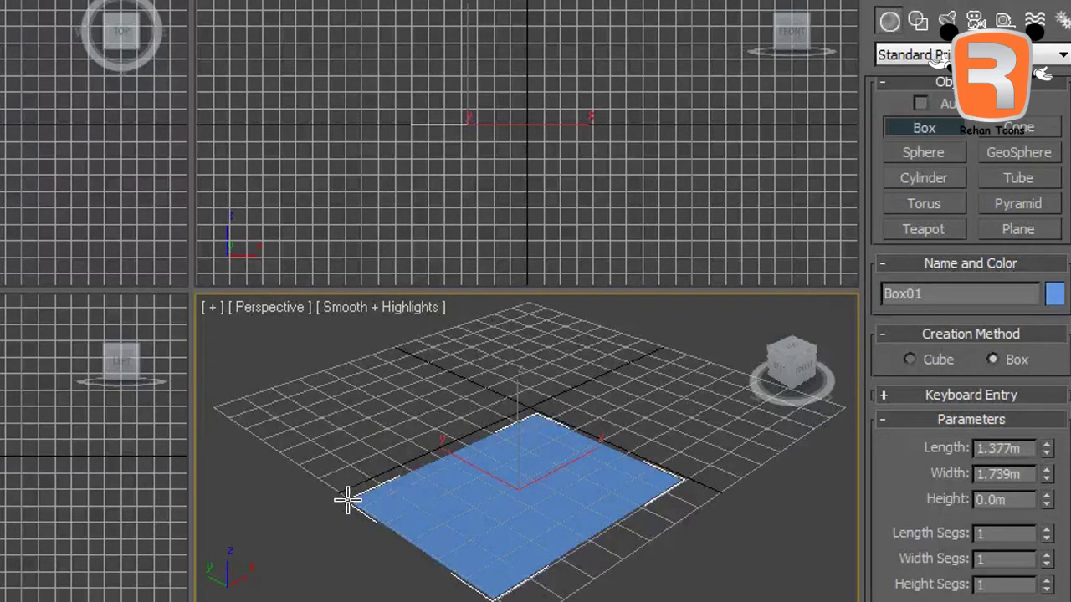
pyautogui.moveTo(347, 499); pyautogui.dragTo(347, 499)
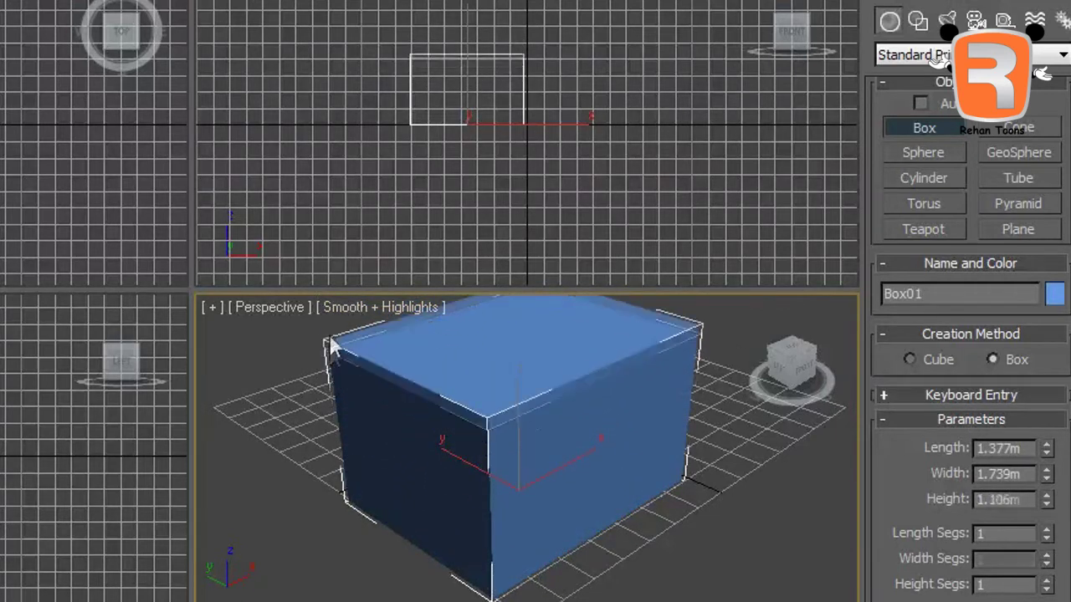
pyautogui.click(493, 443)
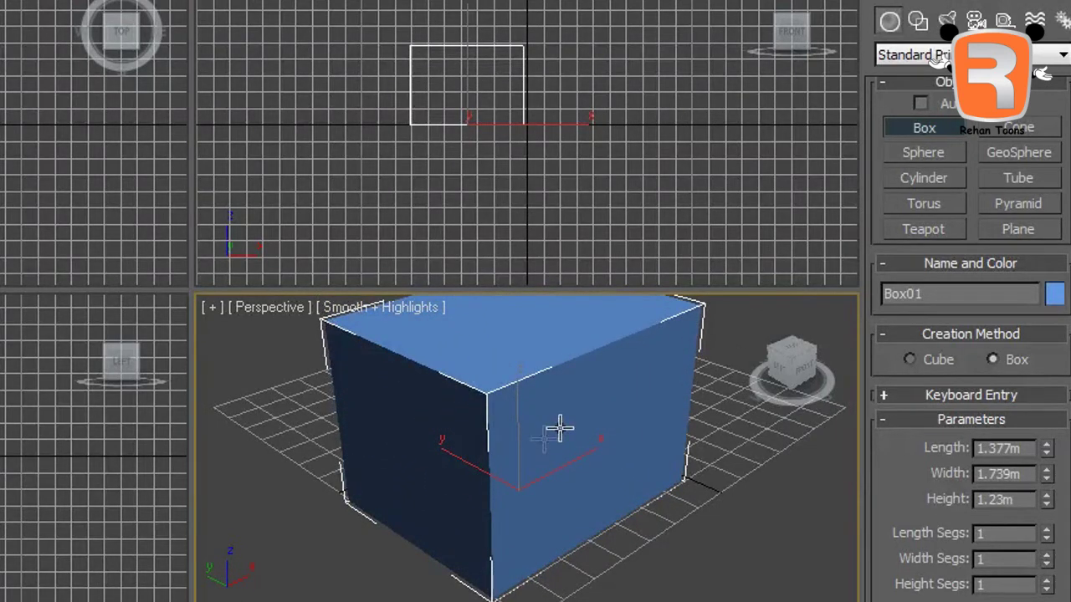
# Step: Set the box's length to 2 m
pyautogui.doubleClick(1029, 449)
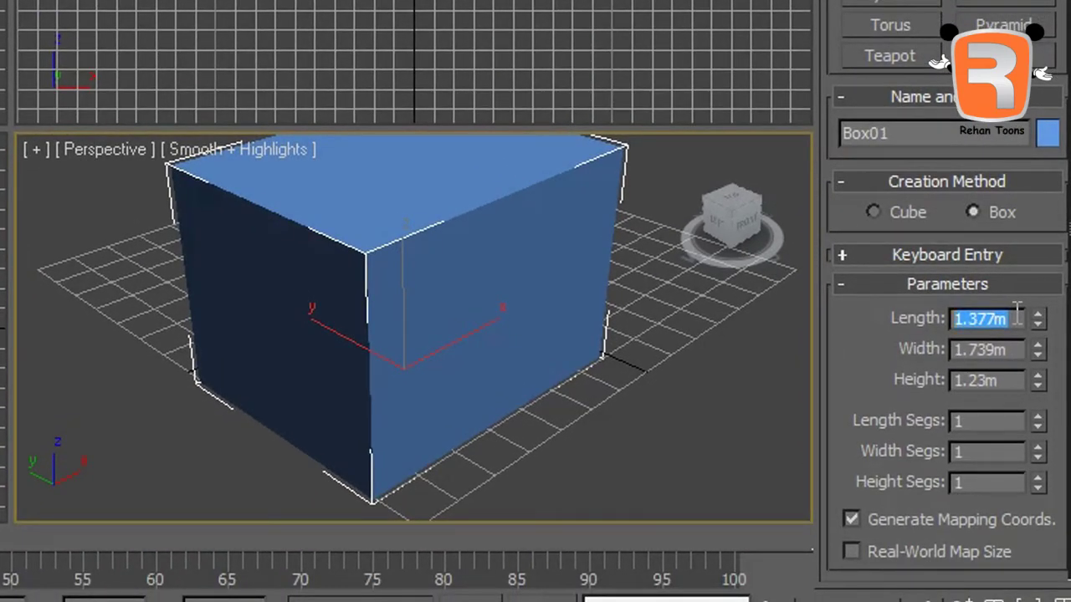
pyautogui.moveTo(1008, 387); pyautogui.dragTo(936, 380)
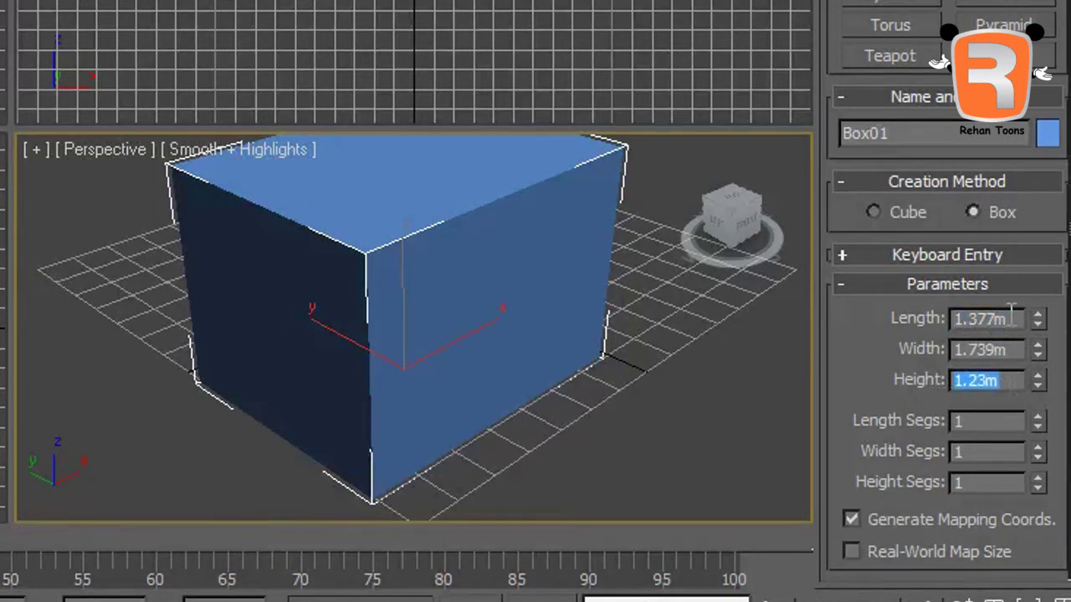
pyautogui.moveTo(1011, 314); pyautogui.dragTo(887, 306)
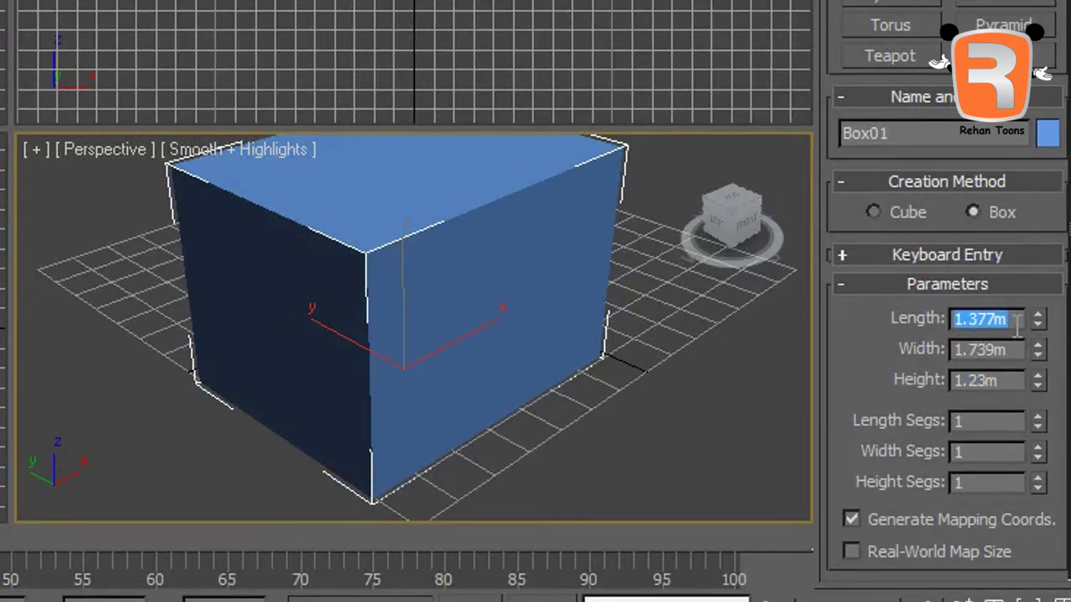
pyautogui.write('2')
pyautogui.press('Return')
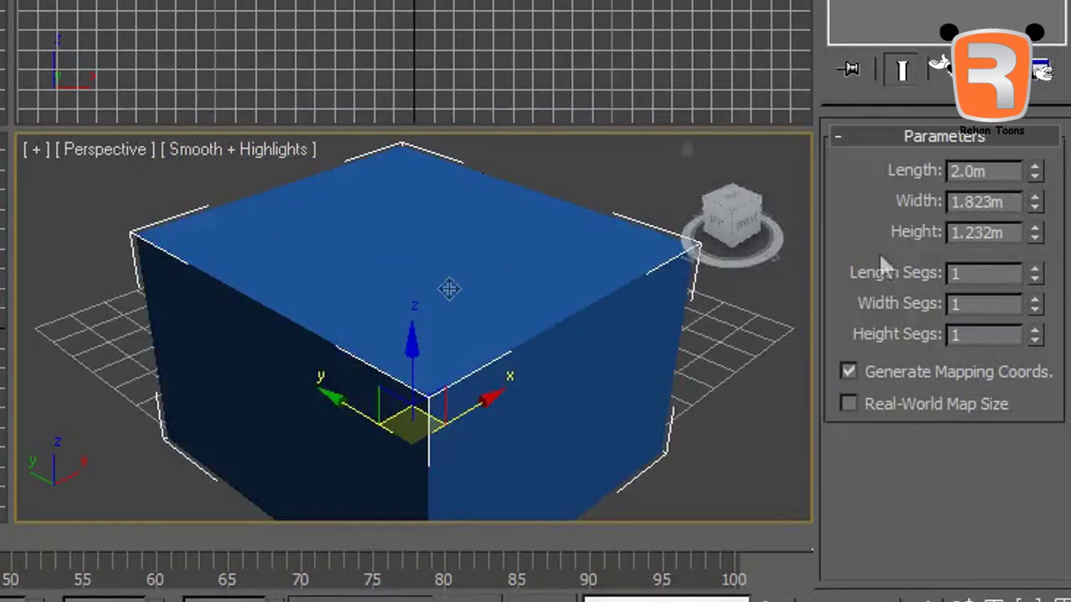
# Step: Adjust the box's width and height interactively in its parameters
pyautogui.moveTo(1008, 200); pyautogui.dragTo(874, 206)
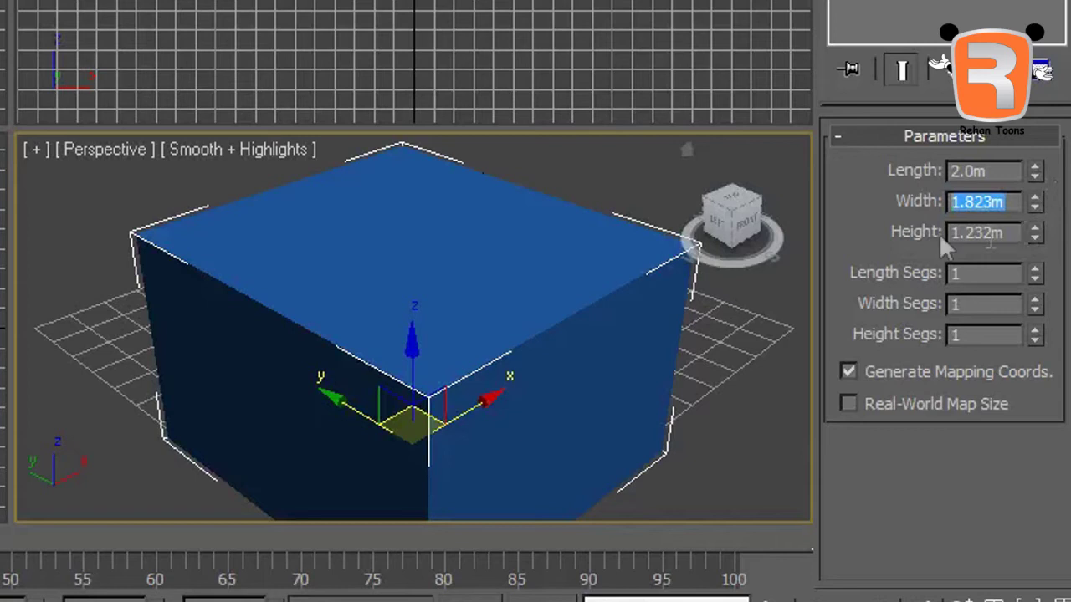
pyautogui.moveTo(1037, 206); pyautogui.dragTo(1035, 173)
pyautogui.moveTo(1031, 249); pyautogui.dragTo(1027, 310)
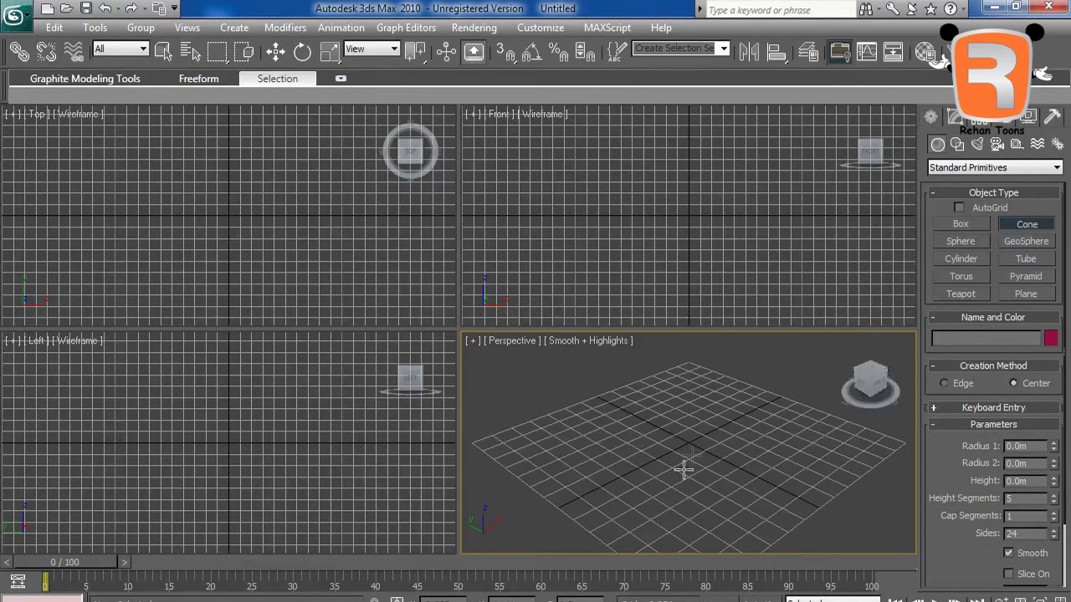
# Step: Create a pointed cone at the perspective grid's centre, about 1.32 m in base radius and 1.31 m high, and delete it
pyautogui.moveTo(689, 444); pyautogui.dragTo(730, 493)
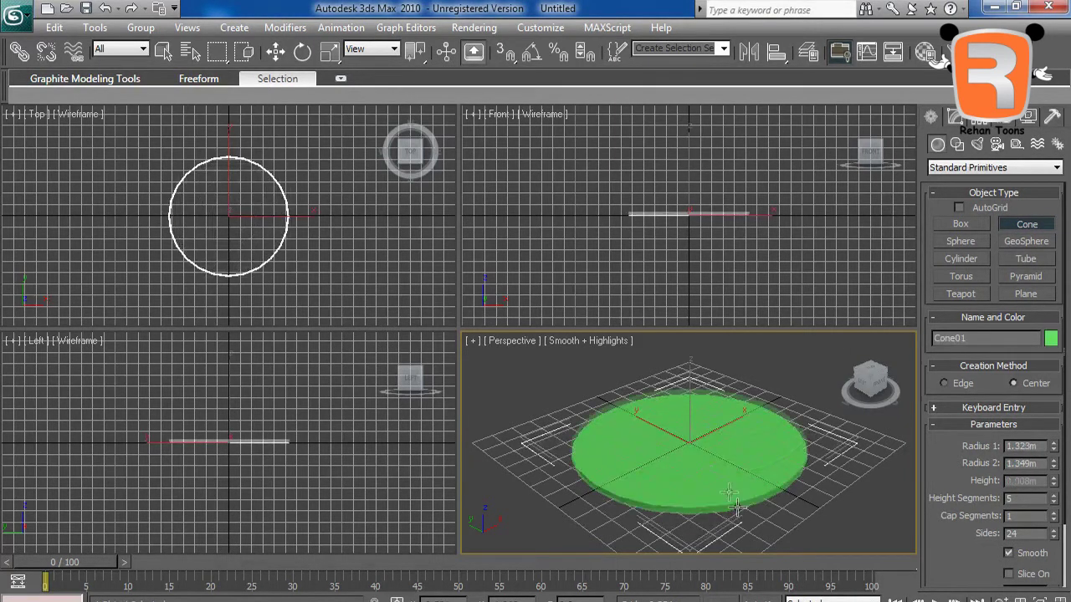
pyautogui.click(700, 371)
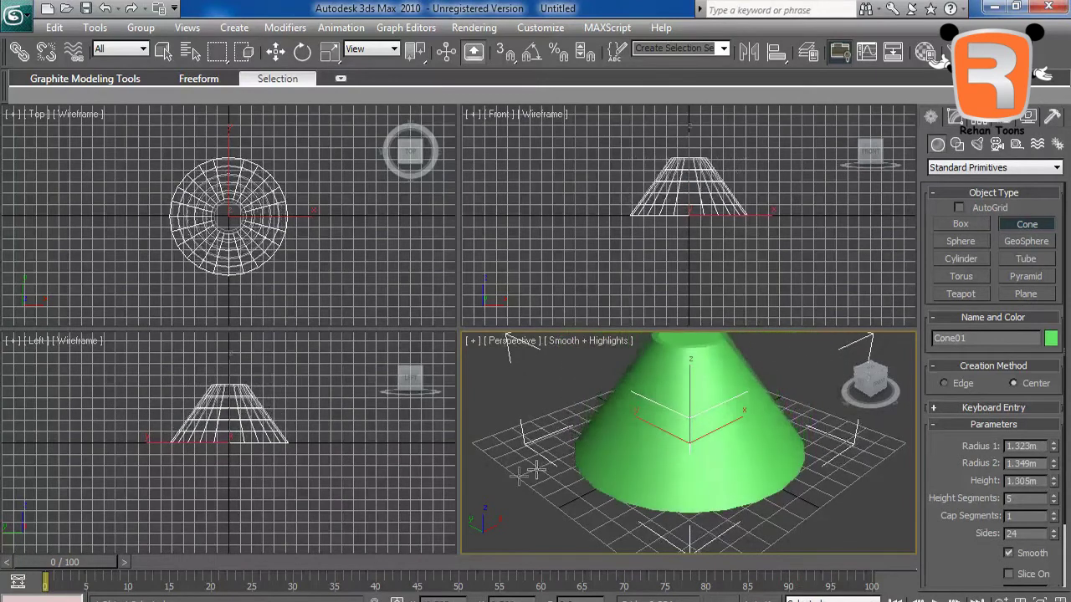
pyautogui.click(691, 540)
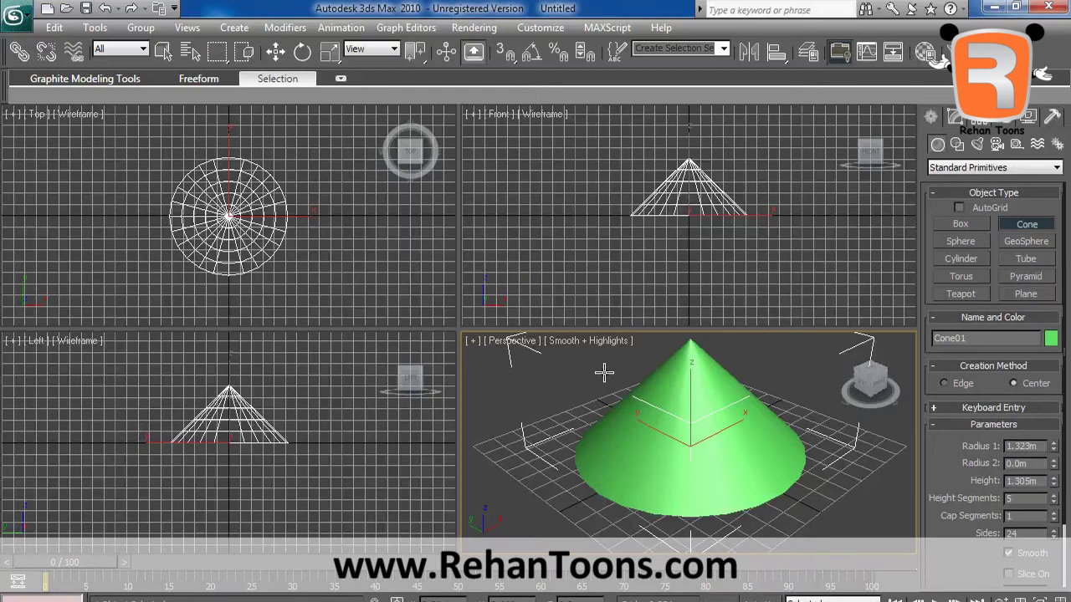
pyautogui.moveTo(700, 450); pyautogui.dragTo(699, 436, button='middle')
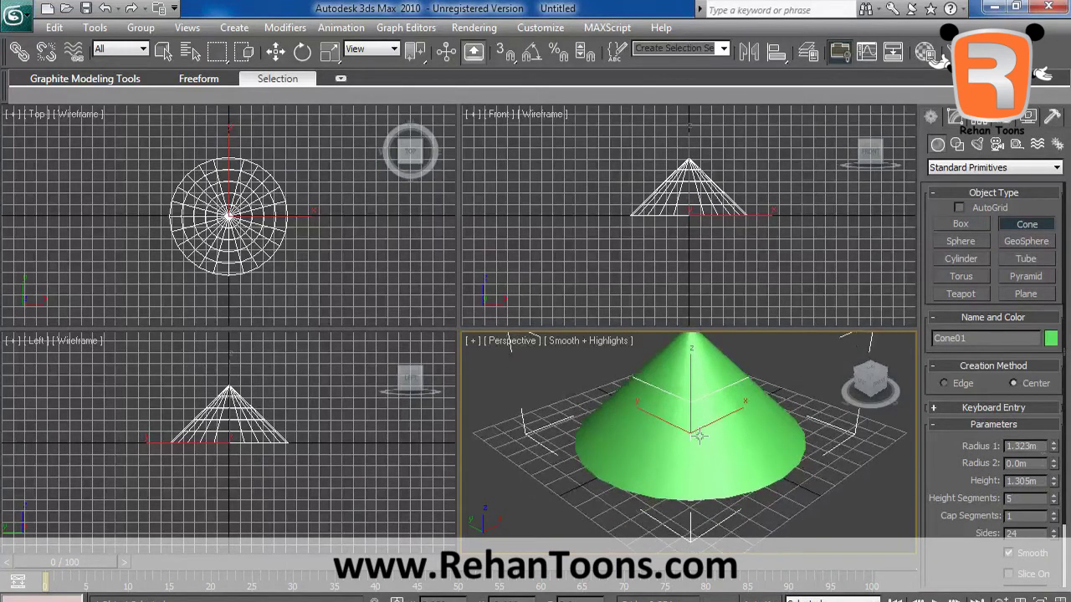
pyautogui.press('Delete')
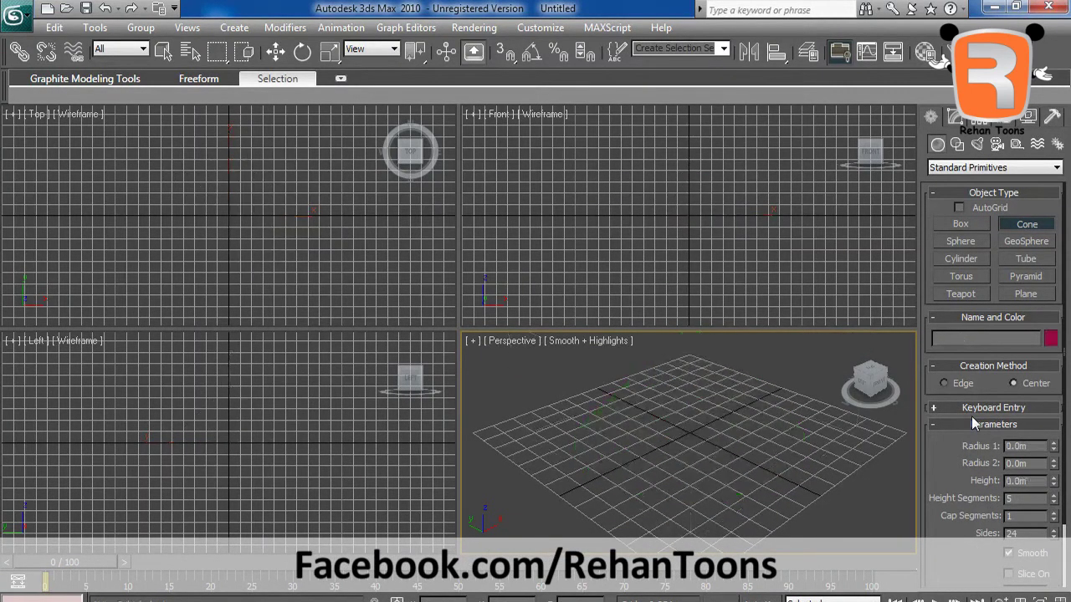
# Step: Create a sphere with a radius of about 0.63 m at the centre of the perspective grid
pyautogui.click(960, 241)
pyautogui.moveTo(701, 431); pyautogui.dragTo(717, 450)
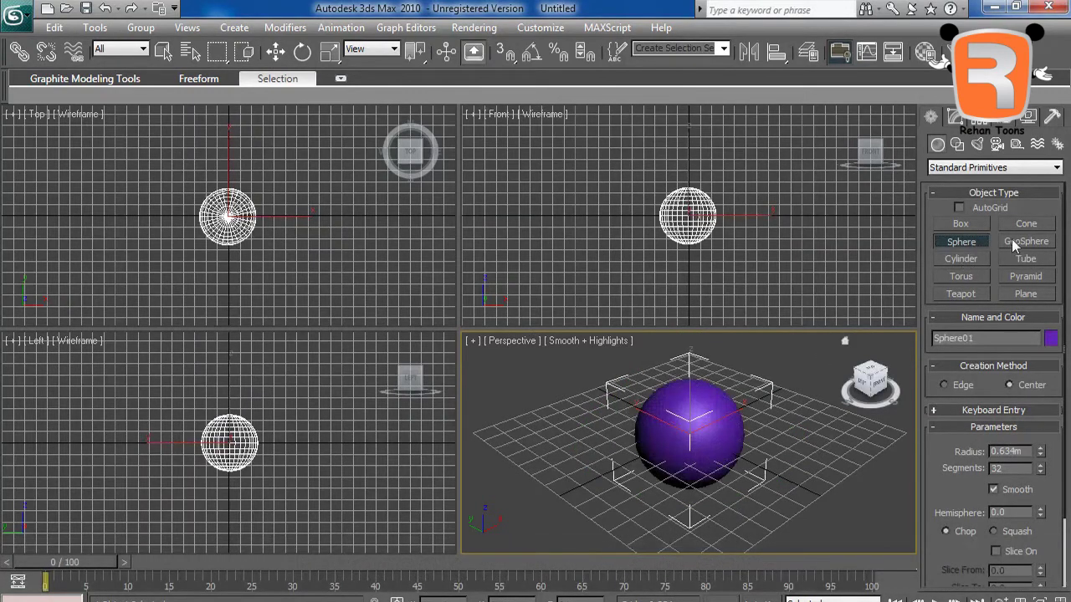
# Step: Create a thin cylinder near the perspective grid's front-left edge, about 0.13 m in radius and 1.76 m high
pyautogui.click(960, 259)
pyautogui.moveTo(587, 514); pyautogui.dragTo(599, 519)
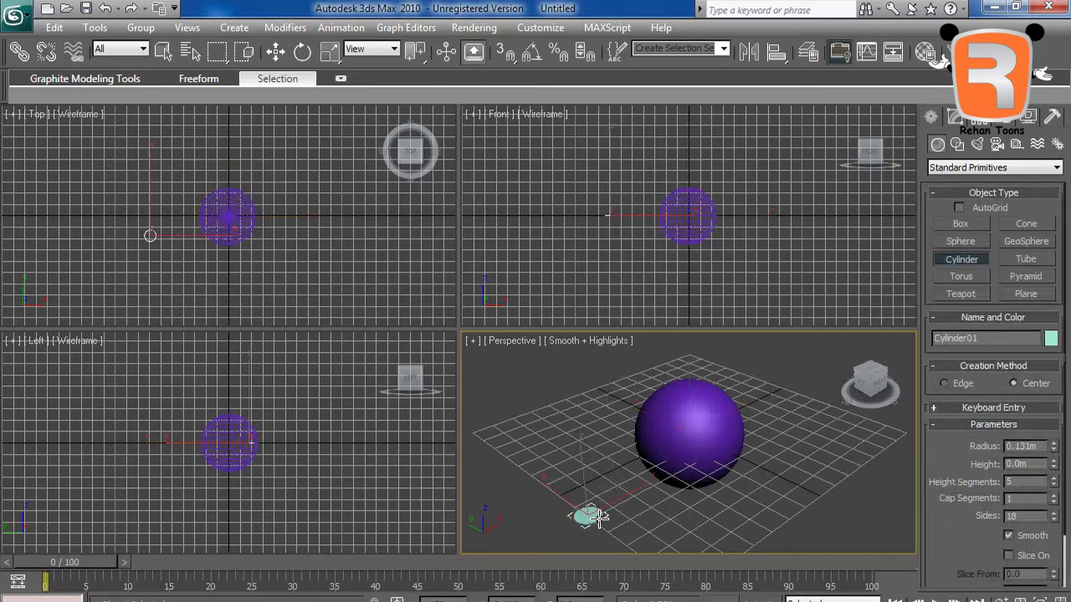
pyautogui.click(560, 335)
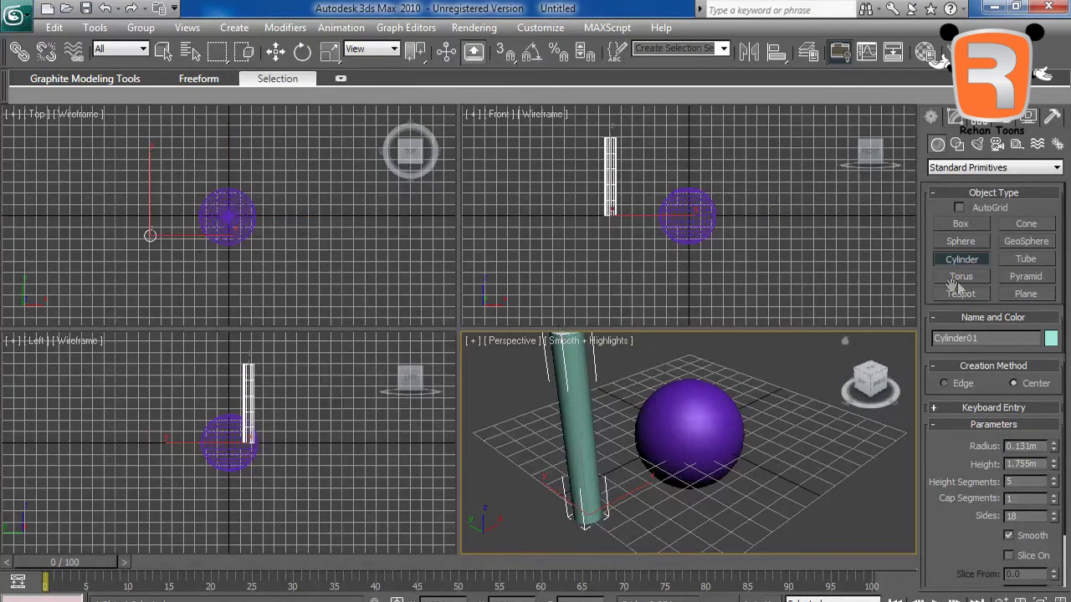
# Step: Create a torus beside the sphere in the perspective view
pyautogui.click(960, 276)
pyautogui.moveTo(789, 459); pyautogui.dragTo(870, 458)
pyautogui.click(843, 448)
# Step: Create a teapot with a radius of about 1.13 m behind the cylinder in the perspective view
pyautogui.click(961, 294)
pyautogui.moveTo(559, 467); pyautogui.dragTo(620, 442)
pyautogui.moveTo(620, 442); pyautogui.dragTo(677, 473, button='middle')
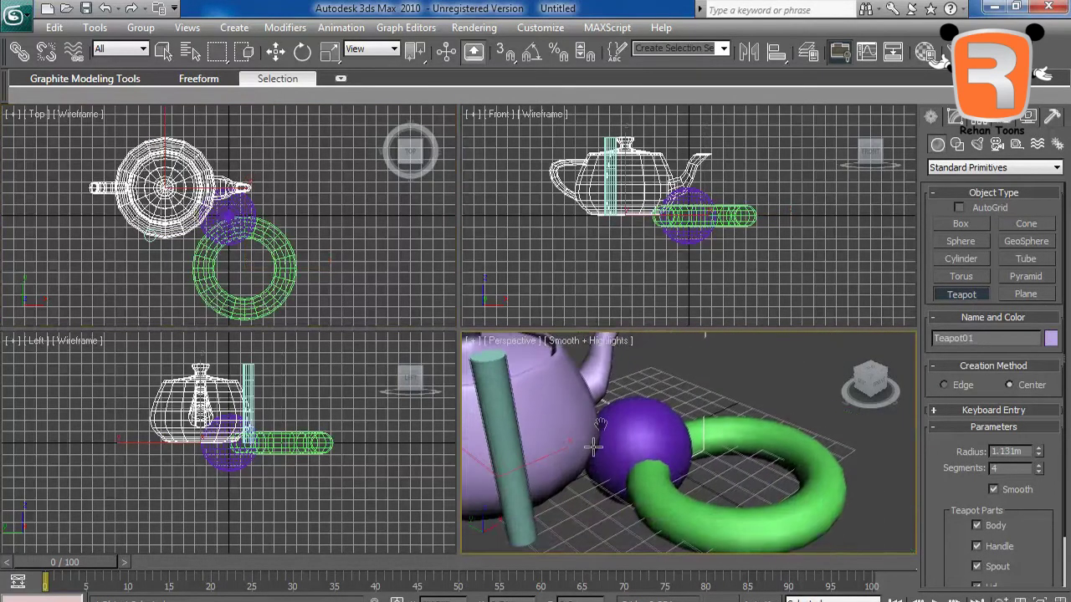
# Step: Create a plane about 3.59 m long and 3.62 m wide beneath the sphere and torus
pyautogui.click(1022, 296)
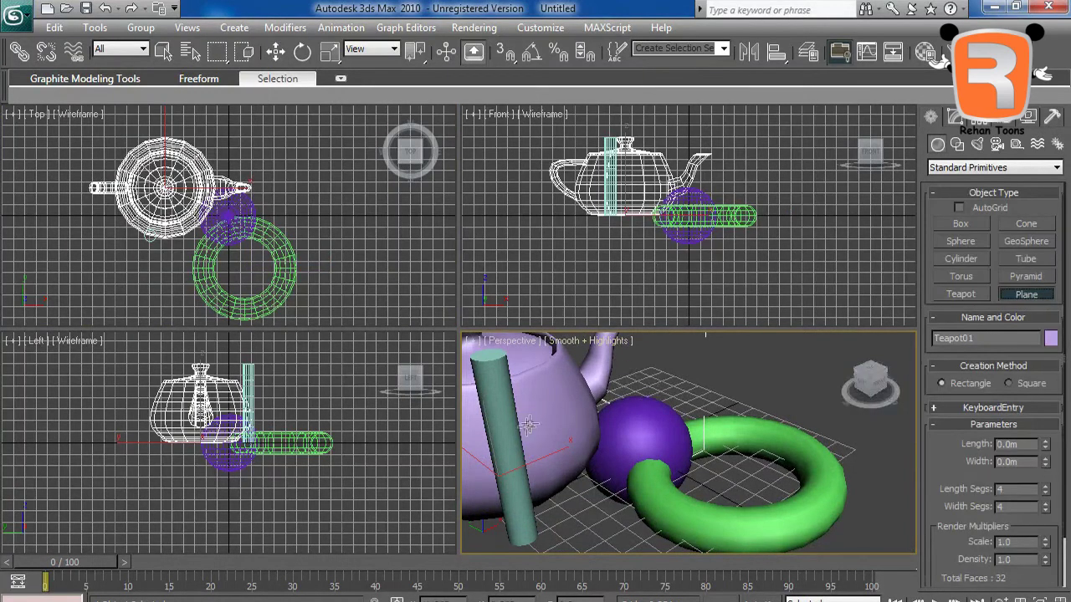
pyautogui.moveTo(649, 366); pyautogui.dragTo(609, 574)
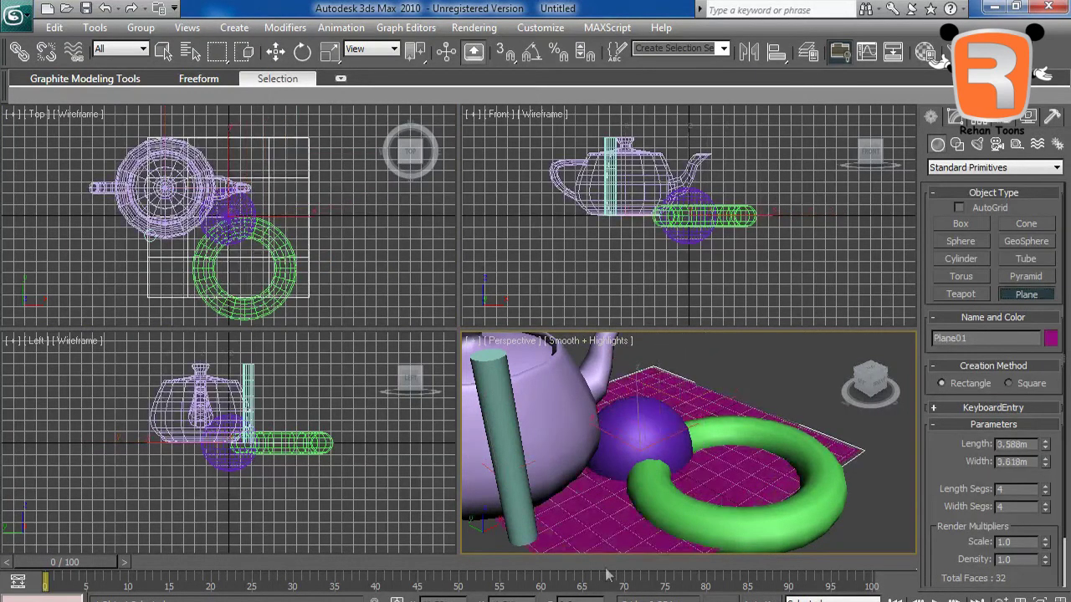
pyautogui.scroll(3, 683, 460)
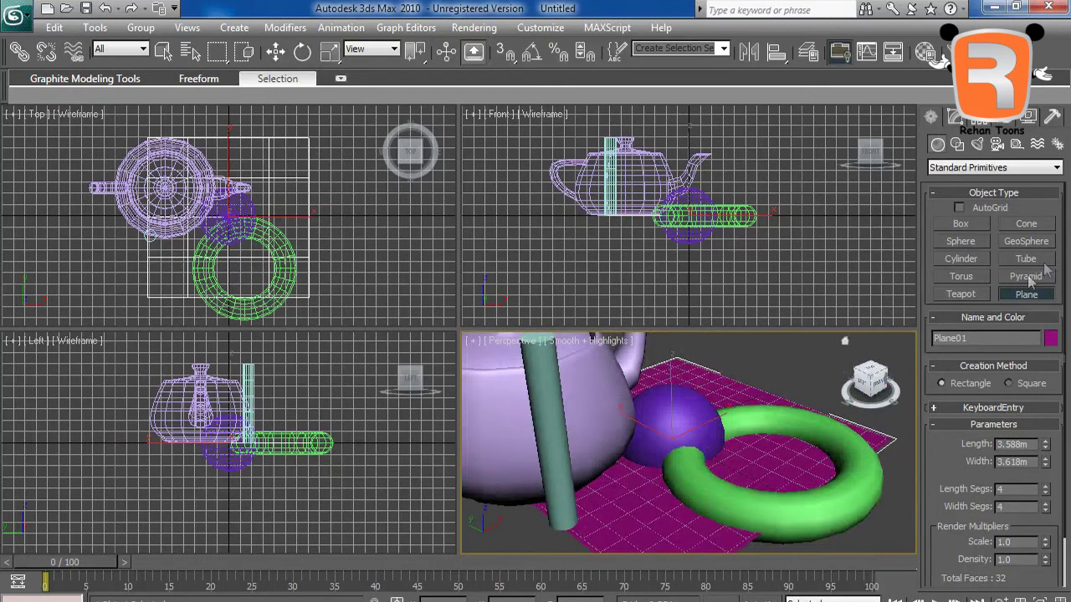
# Step: Create a pyramid between the cylinder and the torus, about 0.79 m wide, 0.69 m deep and 0.63 m high
pyautogui.click(1027, 277)
pyautogui.moveTo(633, 490); pyautogui.dragTo(614, 563)
pyautogui.click(616, 499)
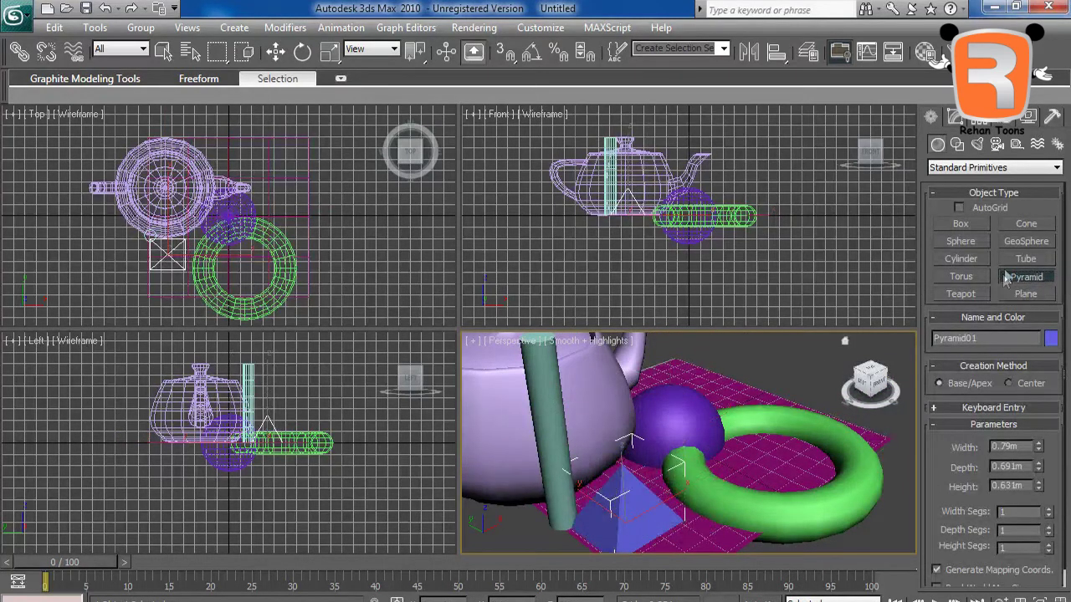
# Step: Create a tube around the torus with radii of about 0.66 m and 1.47 m and a height of about 0.92 m
pyautogui.click(1025, 259)
pyautogui.moveTo(771, 456); pyautogui.dragTo(779, 381)
pyautogui.click(791, 394)
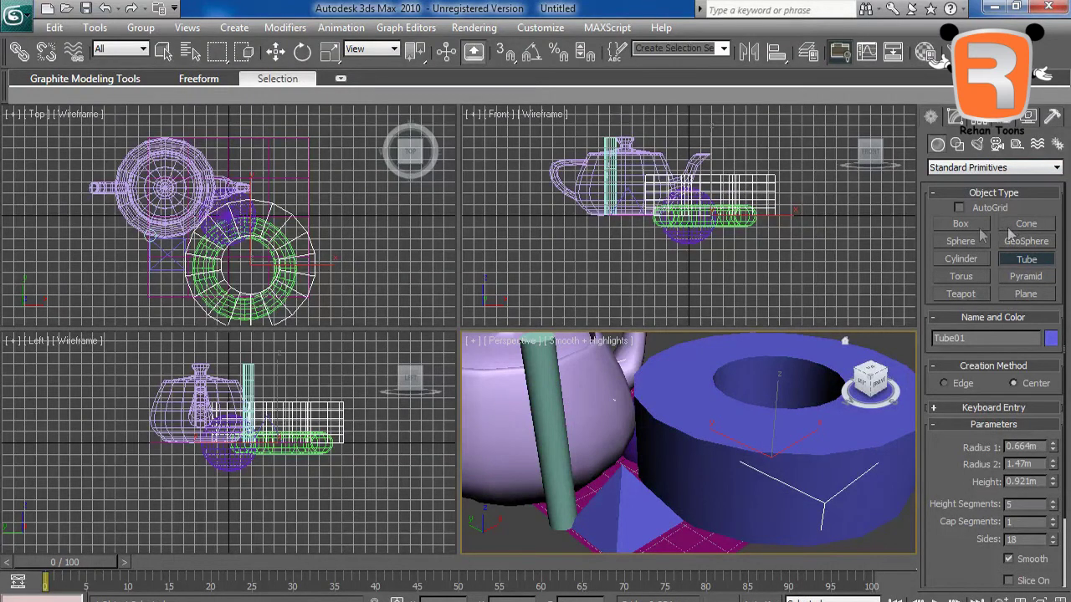
# Step: Switch to the Extended Primitives and create a large torus knot in front of the teapot
pyautogui.click(962, 167)
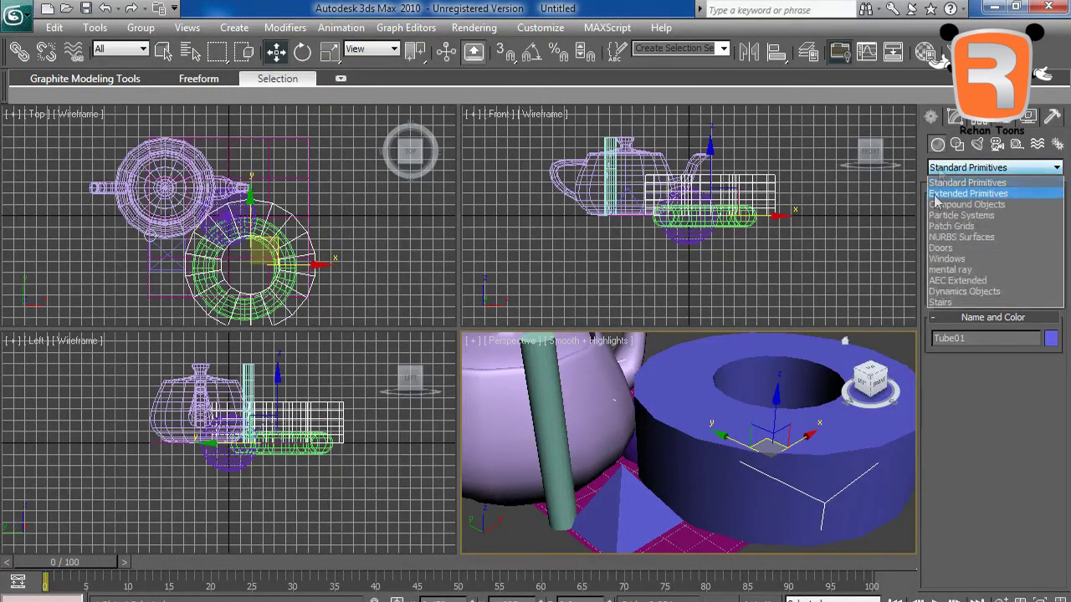
pyautogui.click(1019, 194)
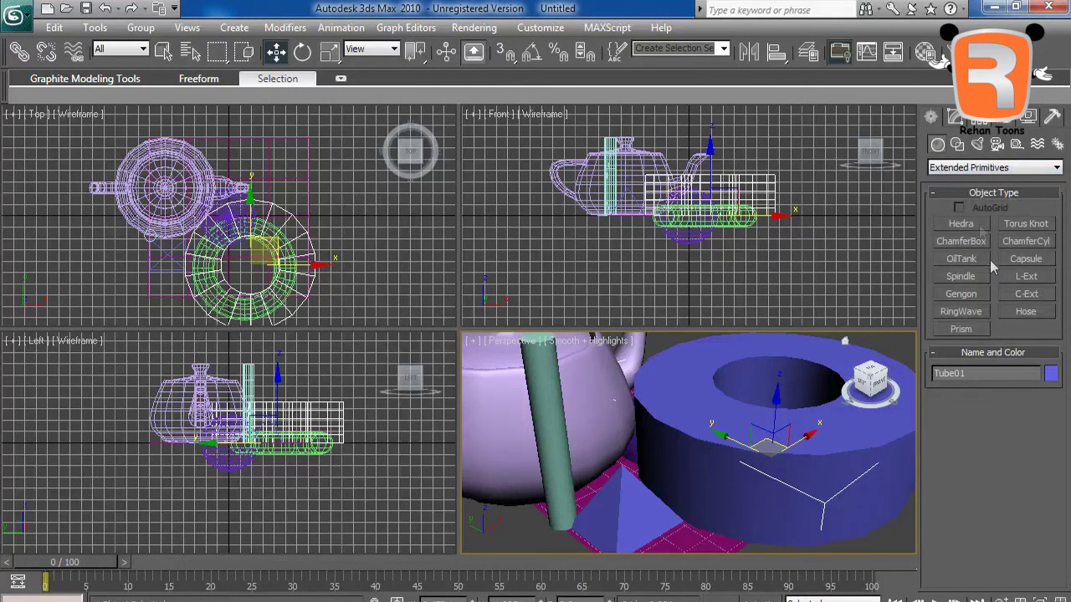
pyautogui.click(1026, 224)
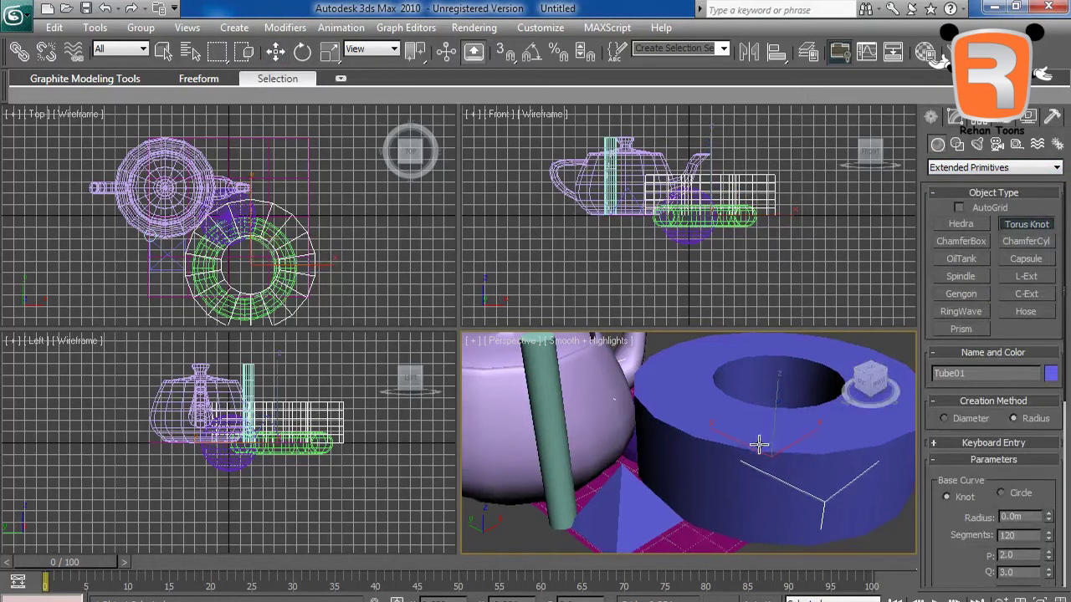
pyautogui.scroll(-5, 678, 448)
pyautogui.moveTo(616, 471); pyautogui.dragTo(653, 471)
# Step: Create a Tetra-family hedra beside the torus knot, in front of the tube
pyautogui.click(961, 224)
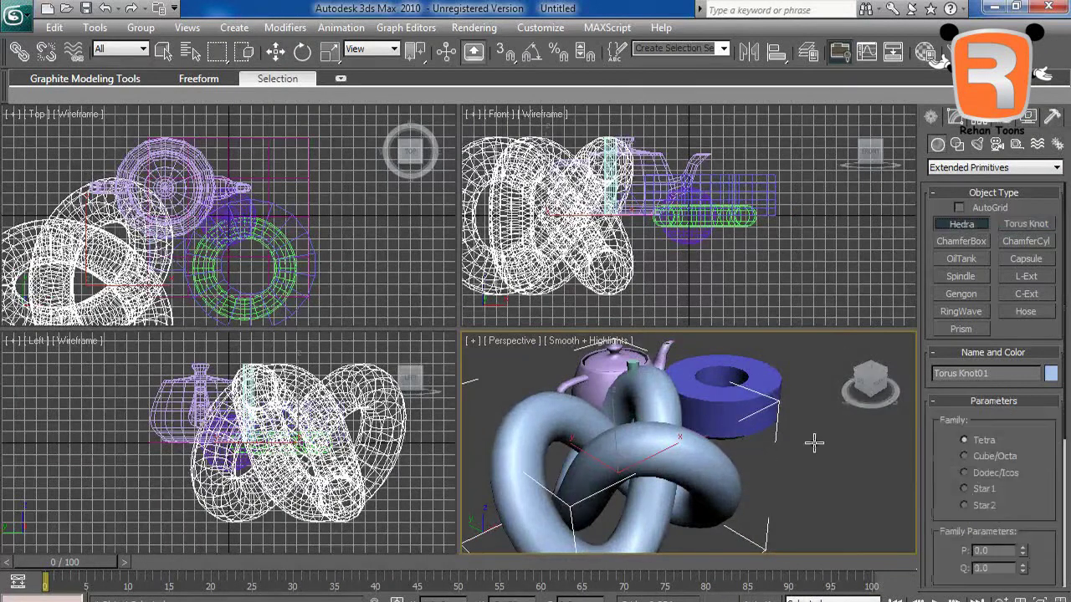
pyautogui.moveTo(809, 463); pyautogui.dragTo(782, 435)
pyautogui.moveTo(778, 411)
pyautogui.mouseDown(button='middle')
pyautogui.moveTo(779, 361)
pyautogui.moveTo(786, 422)
pyautogui.mouseUp(button='middle')
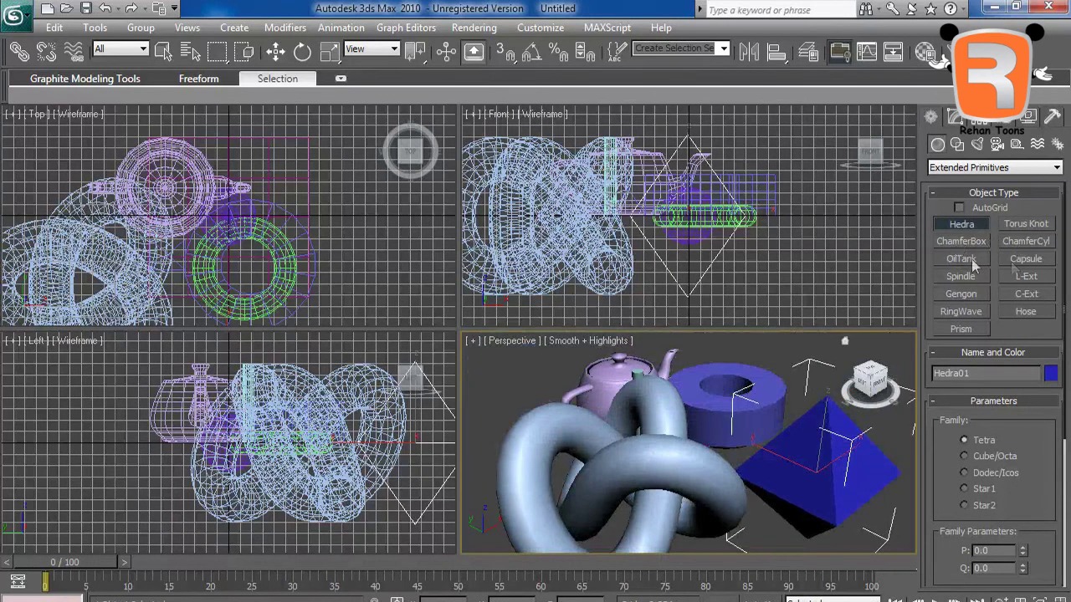
# Step: Create an oil tank in front of the torus knot, about 1.24 m in radius and 1.63 m high with a 0.66 m cap height
pyautogui.click(962, 259)
pyautogui.scroll(5, 622, 469)
pyautogui.moveTo(604, 419); pyautogui.dragTo(641, 459)
pyautogui.click(623, 376)
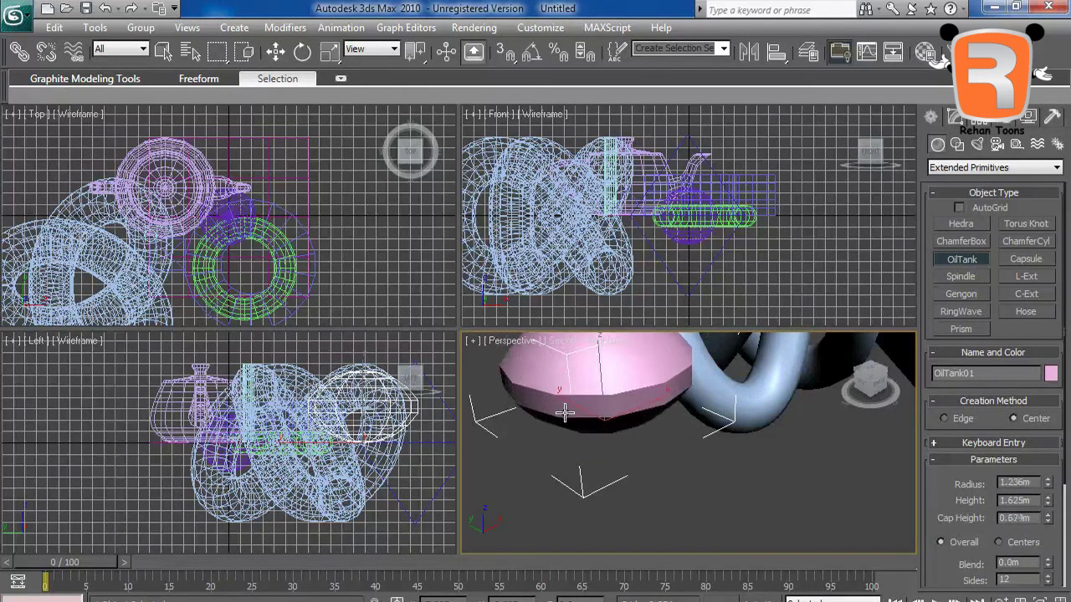
pyautogui.click(636, 399)
pyautogui.moveTo(636, 399); pyautogui.dragTo(650, 418, button='middle')
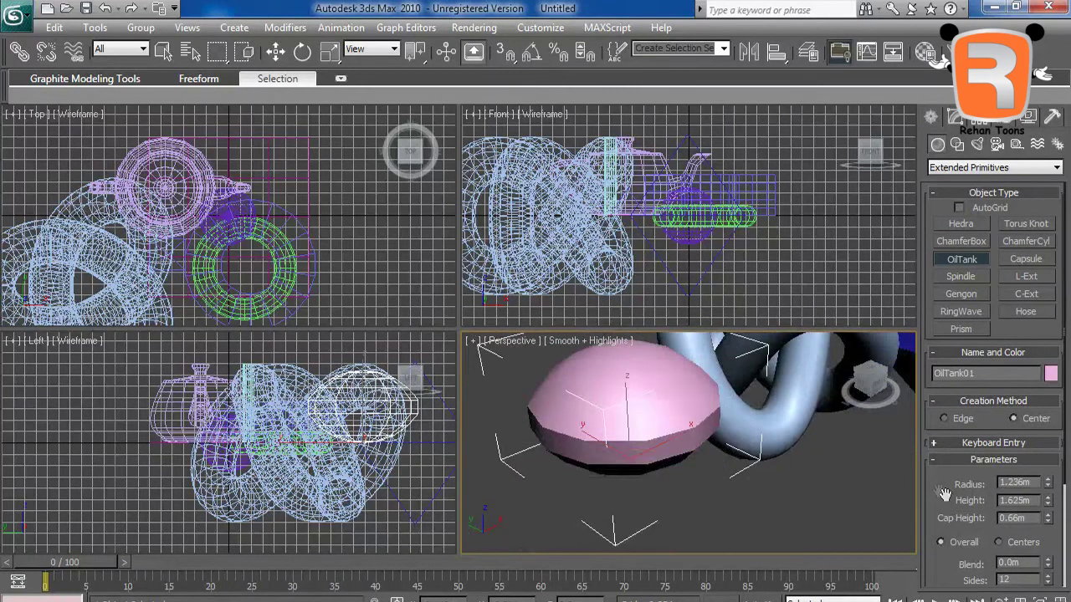
pyautogui.moveTo(931, 488); pyautogui.dragTo(929, 546)
pyautogui.moveTo(786, 412); pyautogui.dragTo(744, 449, button='middle')
pyautogui.scroll(-6, 743, 449)
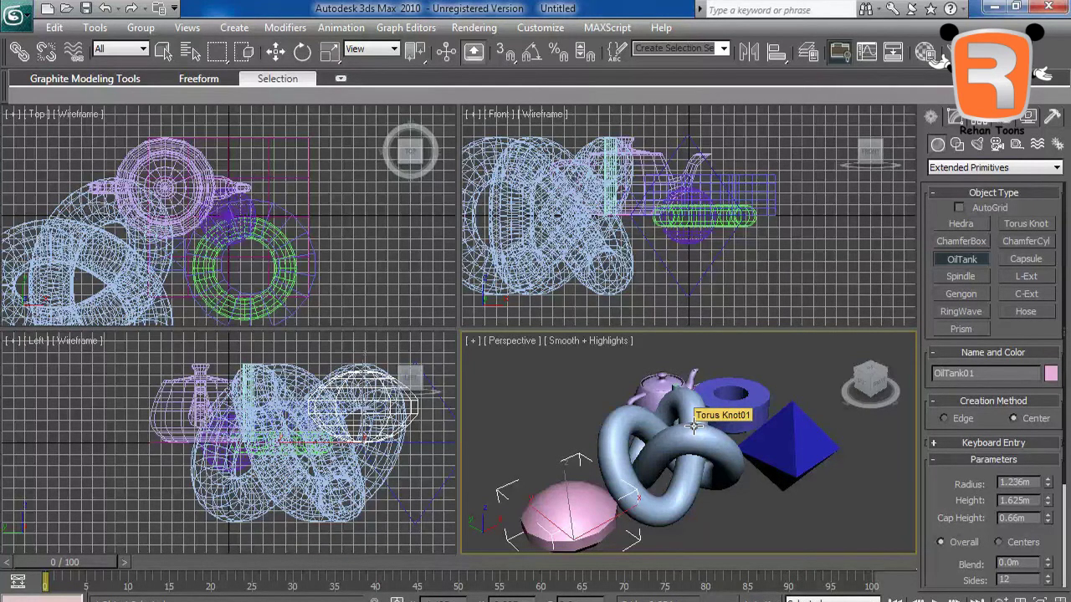
# Step: Look through the spline shape types and the geometry categories, and return to Standard Primitives
pyautogui.click(940, 168)
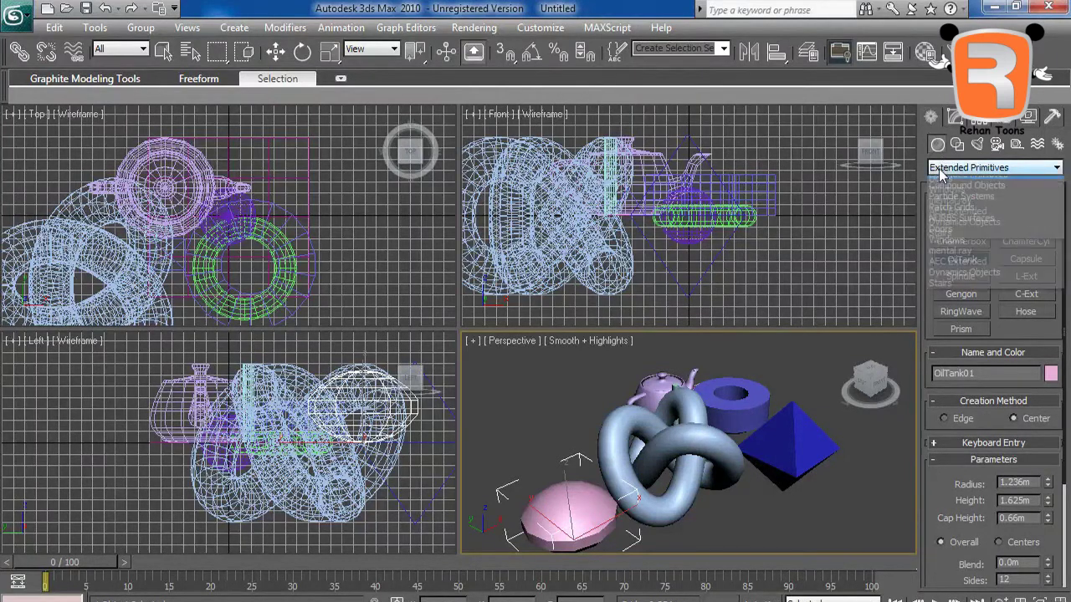
pyautogui.click(941, 170)
pyautogui.click(957, 144)
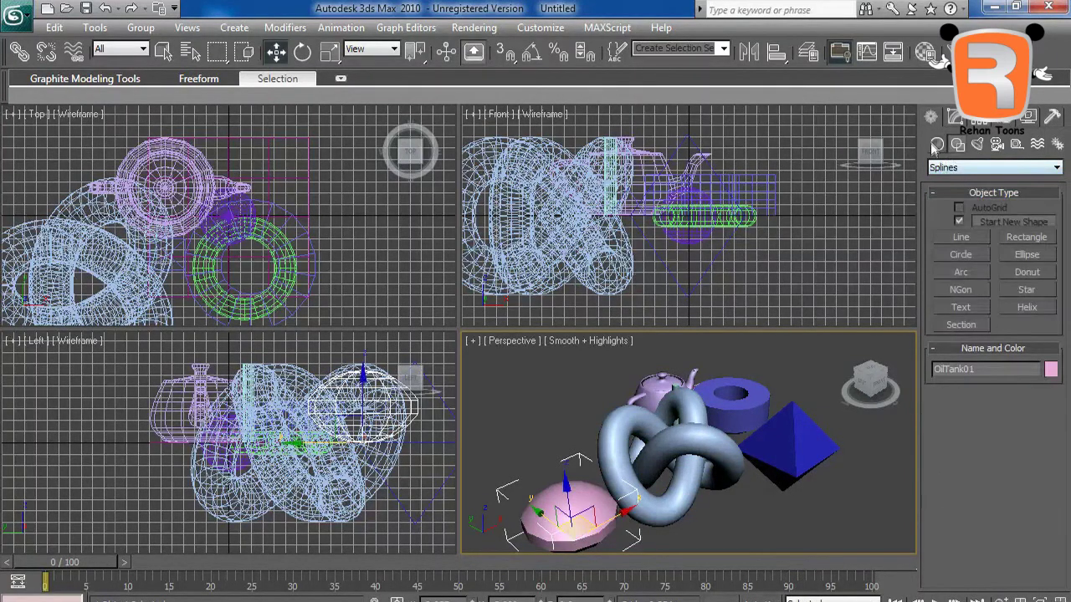
pyautogui.click(936, 146)
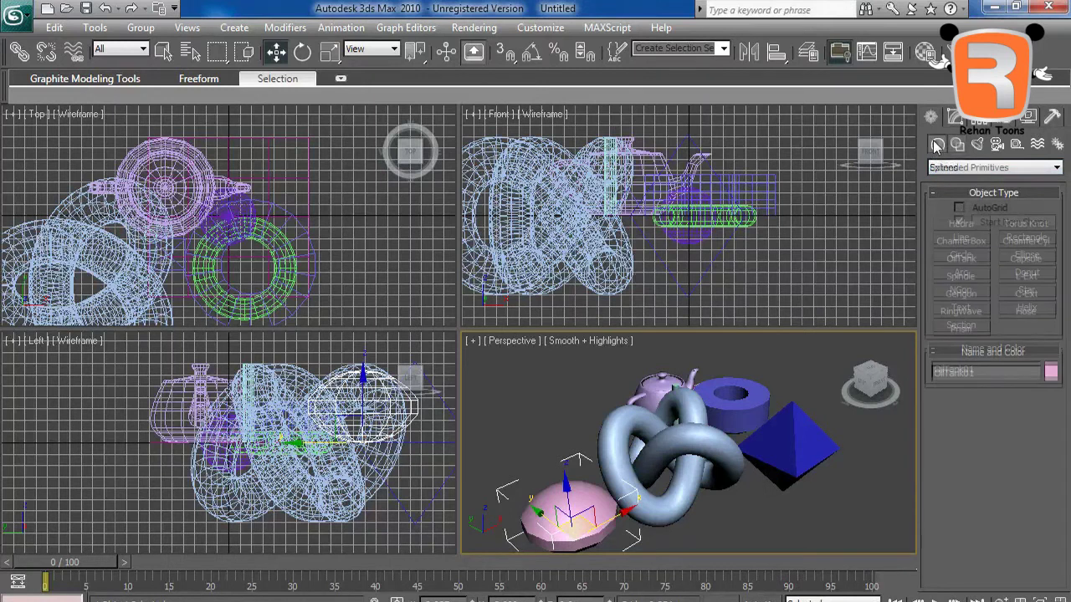
pyautogui.click(932, 170)
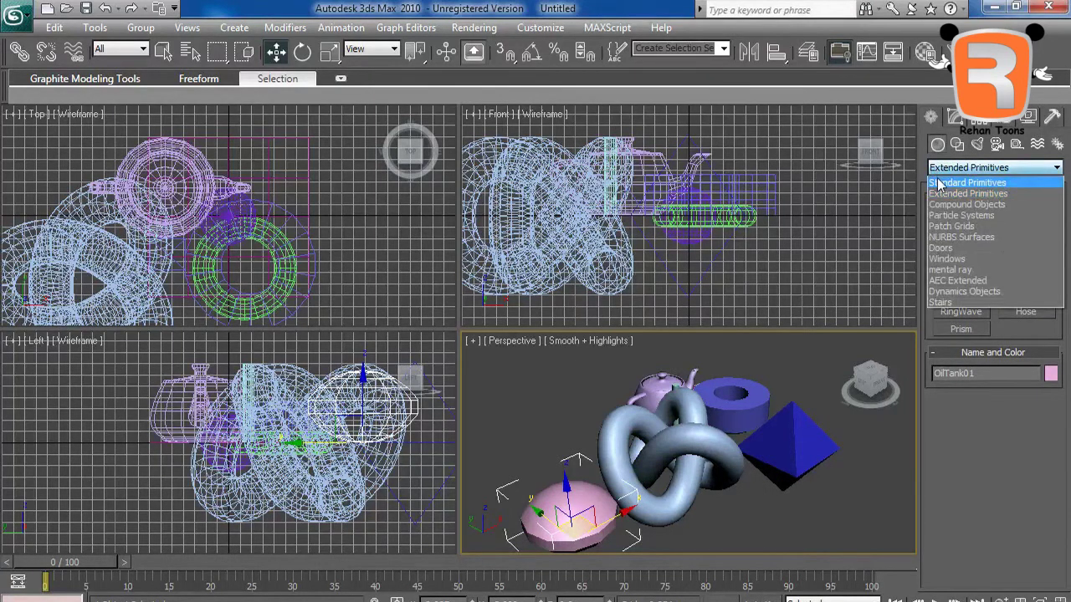
pyautogui.click(937, 182)
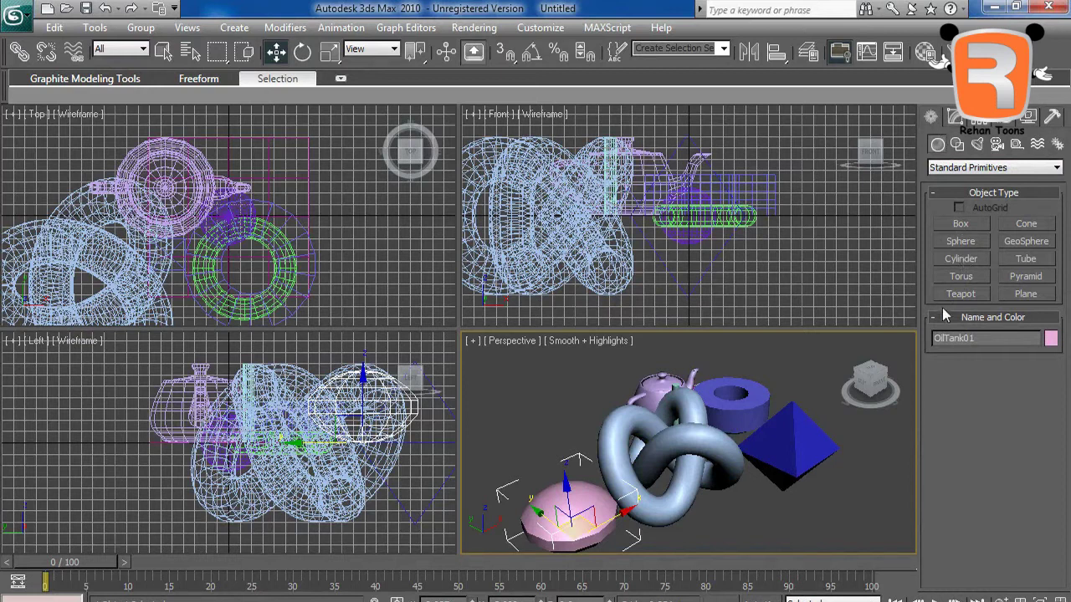
# Step: View the available spline shape types, followed by the standard camera types
pyautogui.moveTo(791, 416); pyautogui.dragTo(809, 402, button='middle')
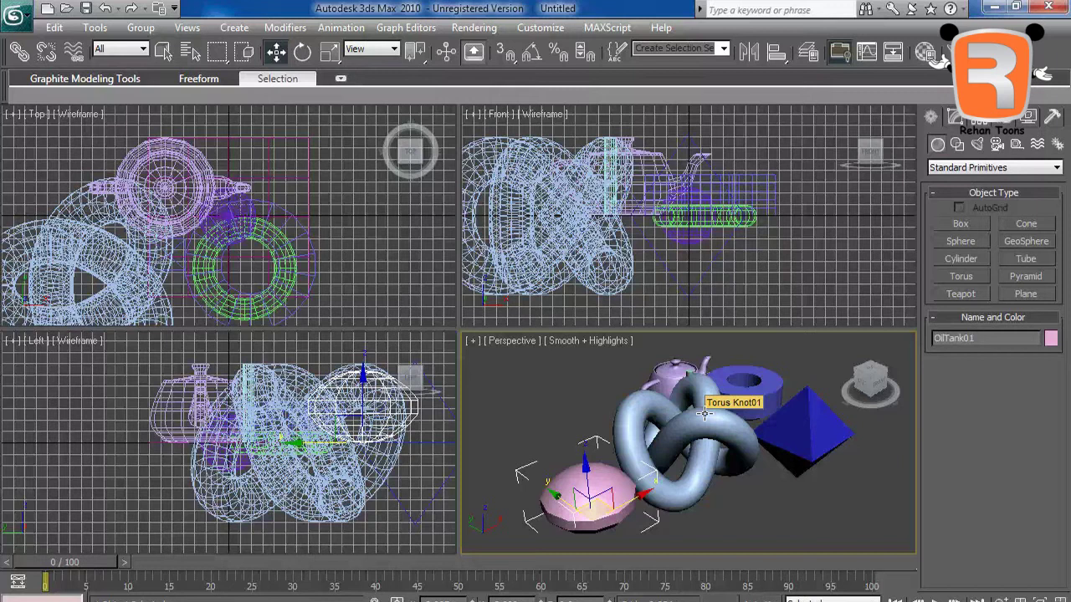
pyautogui.moveTo(729, 434)
pyautogui.mouseDown(button='middle')
pyautogui.moveTo(725, 424)
pyautogui.moveTo(733, 436)
pyautogui.mouseUp(button='middle')
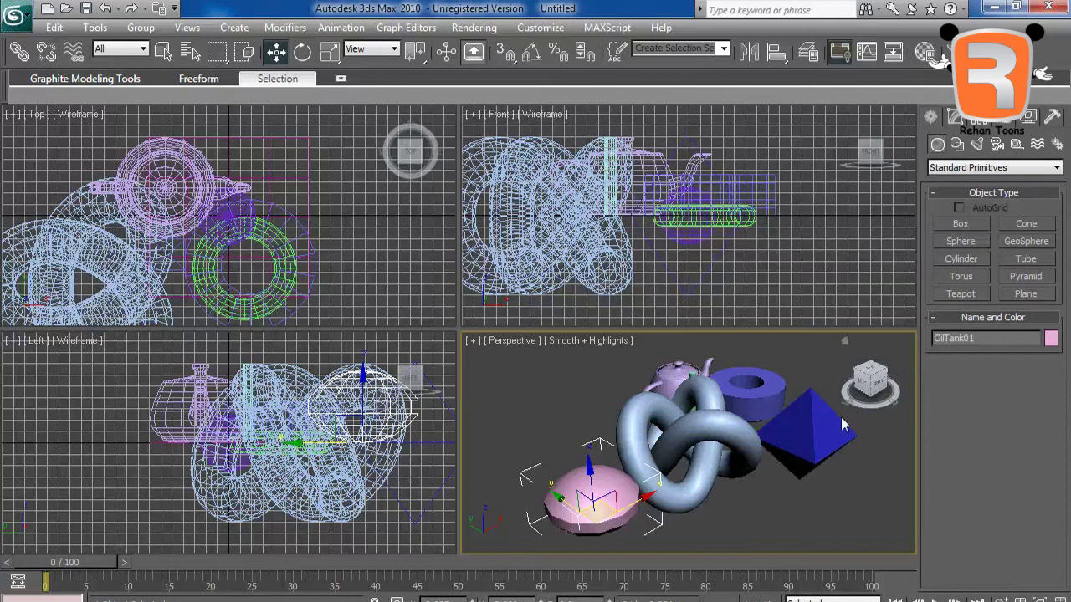
pyautogui.click(957, 147)
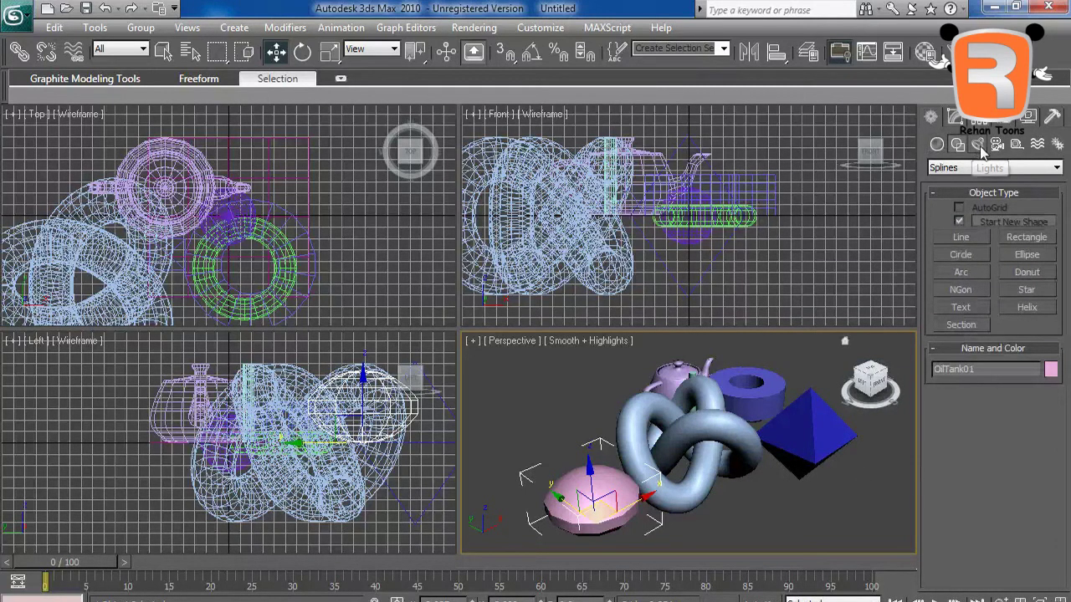
pyautogui.click(996, 145)
pyautogui.click(1003, 150)
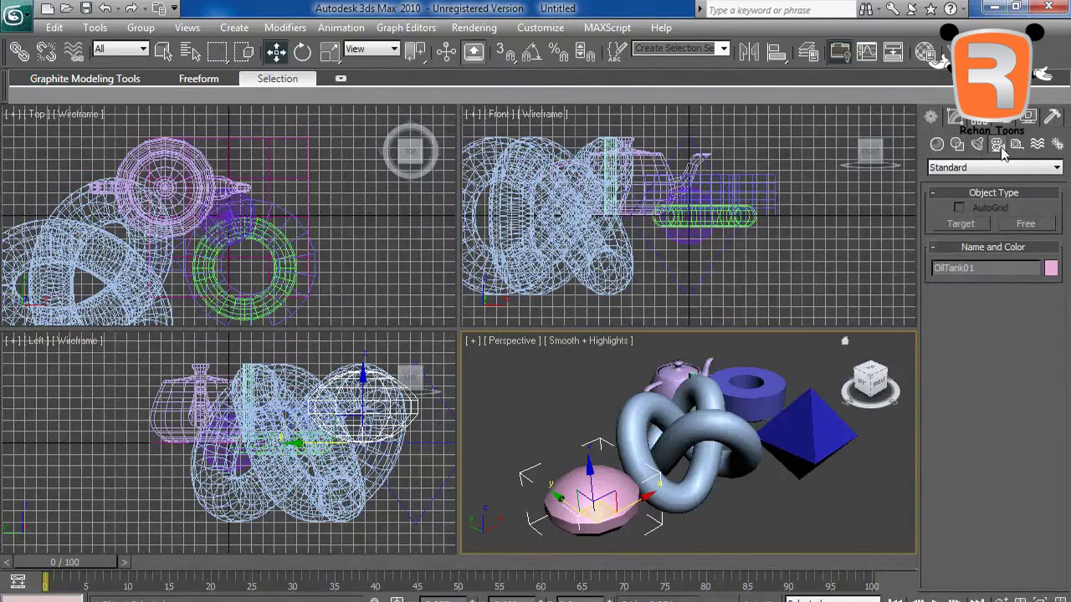